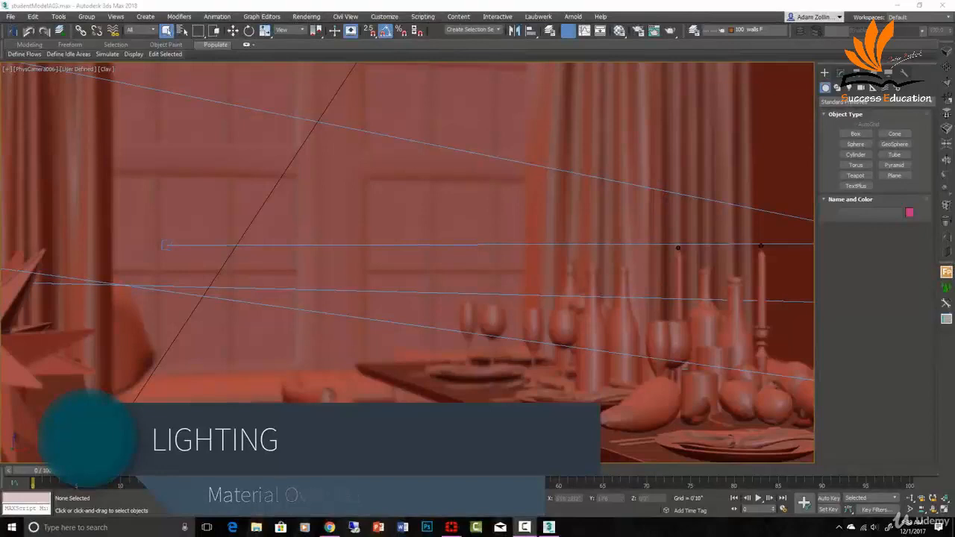
Select the four multi-pane window sashes in the wall behind the dining table.
click(513, 420)
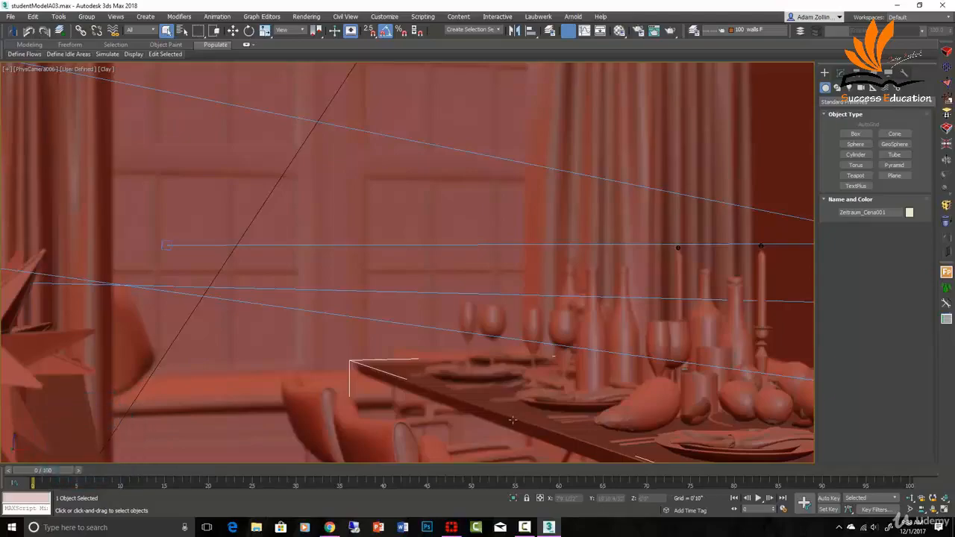
key(t)
key(F3)
scroll(512, 284, down, 4)
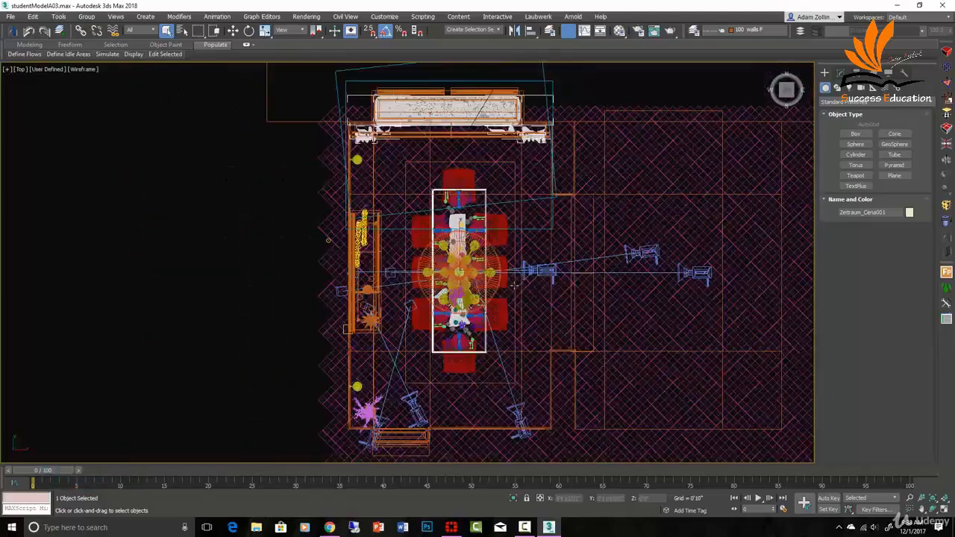
middle_drag(506, 308, 480, 410)
alt+middle_drag(575, 316, 470, 297)
scroll(549, 409, up, 5)
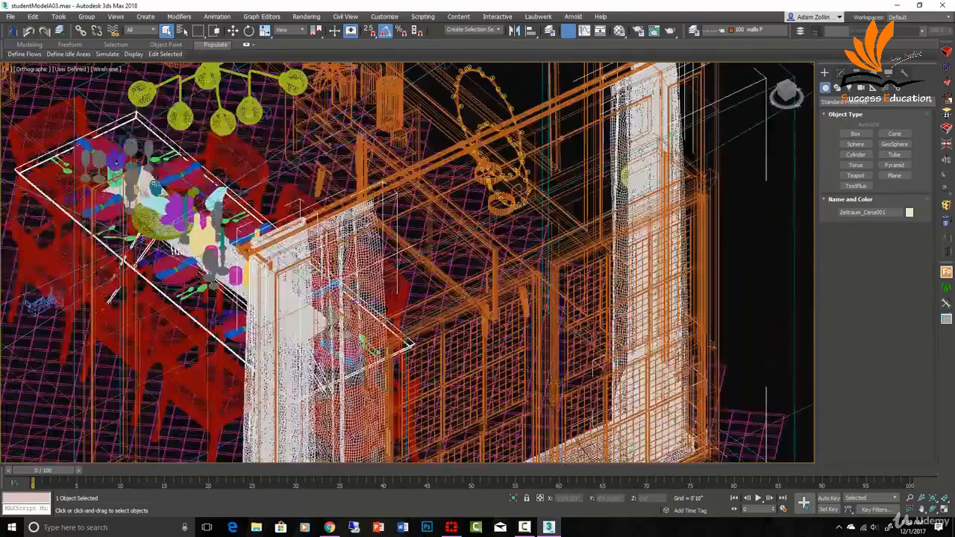
click(561, 344)
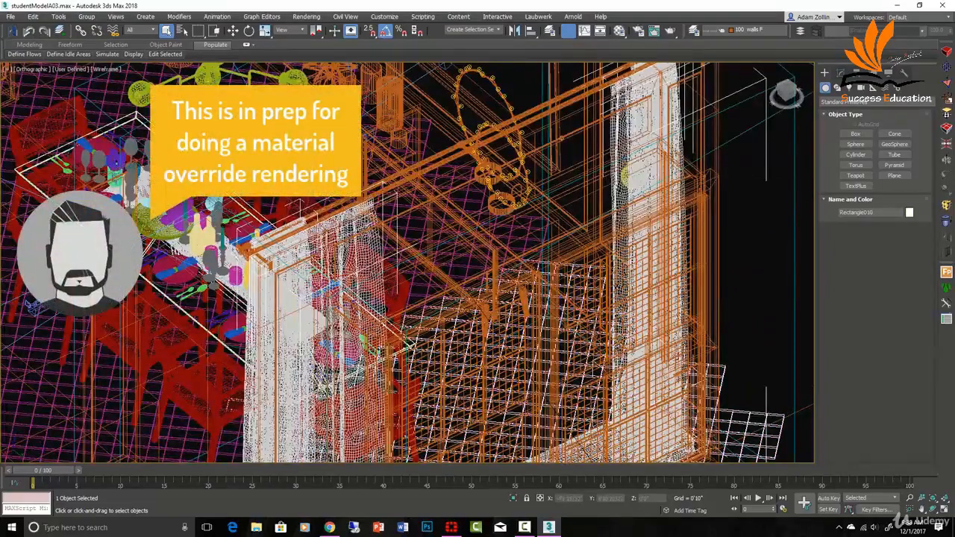
click(590, 316)
key(F3)
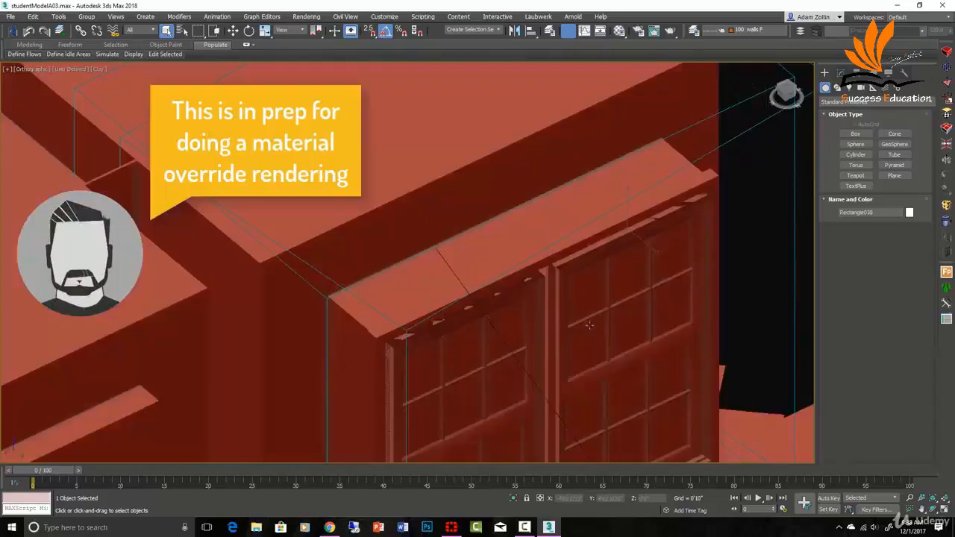
ctrl+click(622, 305)
middle_drag(621, 339, 632, 237)
ctrl+click(625, 327)
ctrl+click(502, 380)
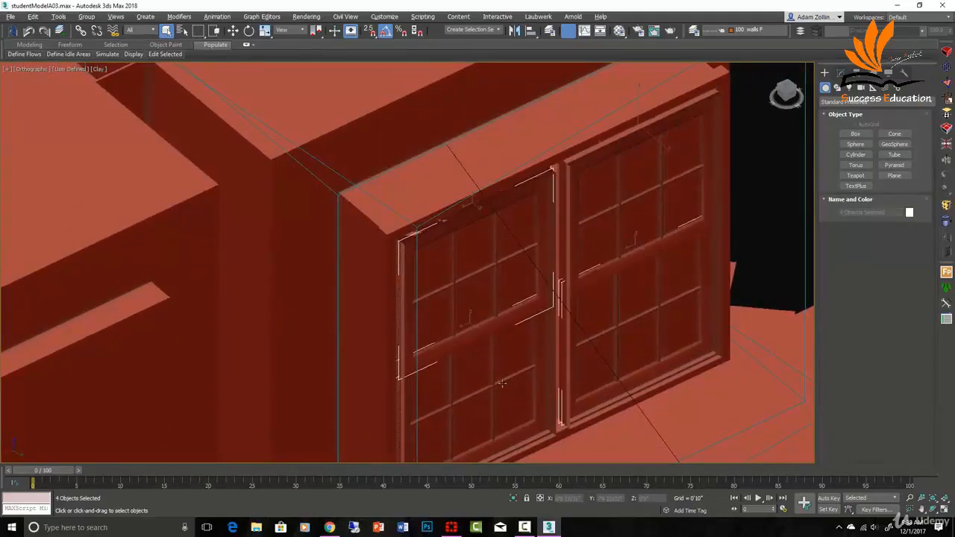
Isolate the four window sashes and keep all four selected.
key(alt+q)
click(584, 315)
drag(642, 344, 250, 211)
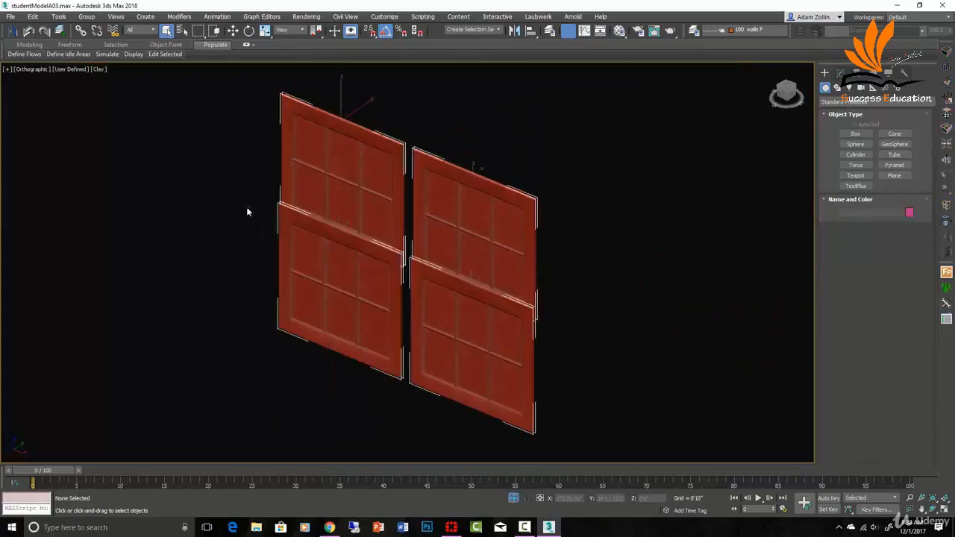
Reset the Material Editor slots and switch the renderer to V-Ray.
click(618, 30)
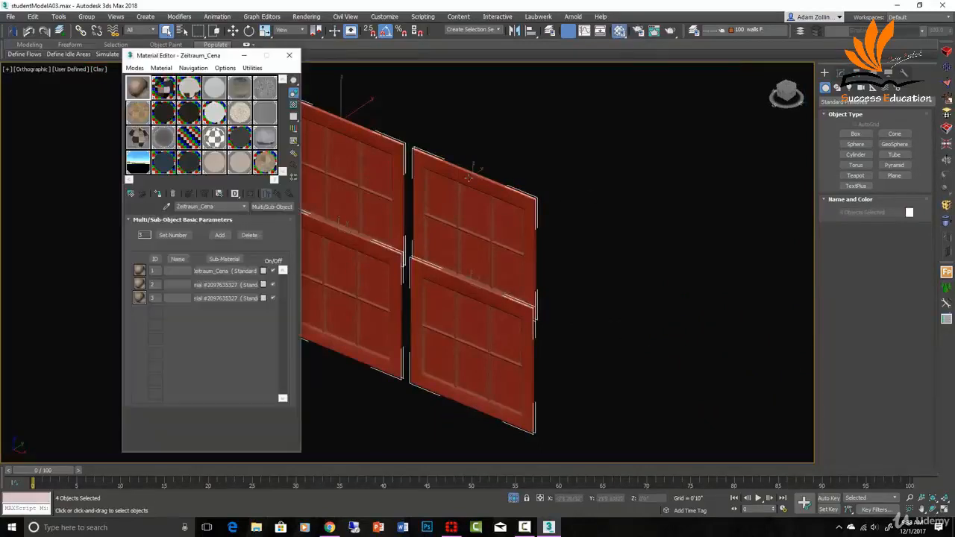
click(267, 113)
click(253, 68)
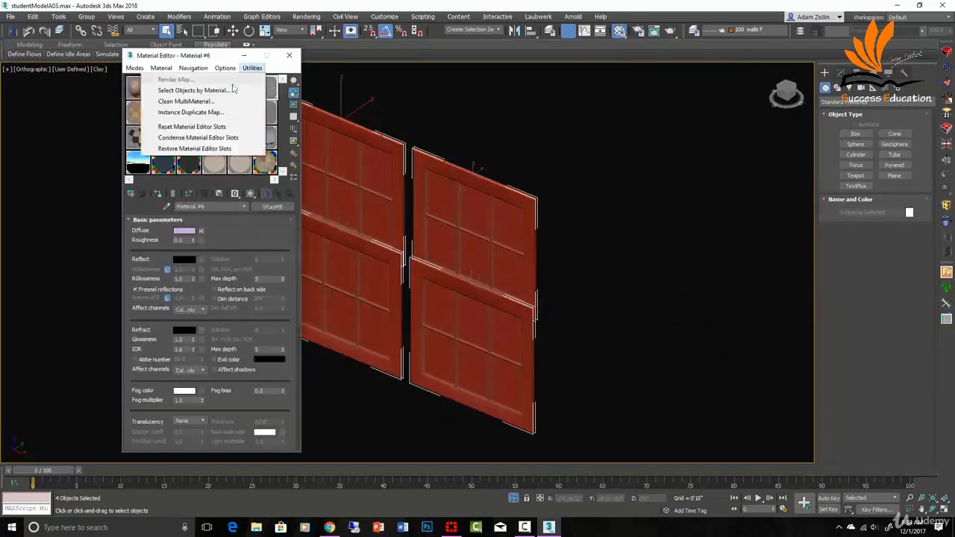
click(215, 128)
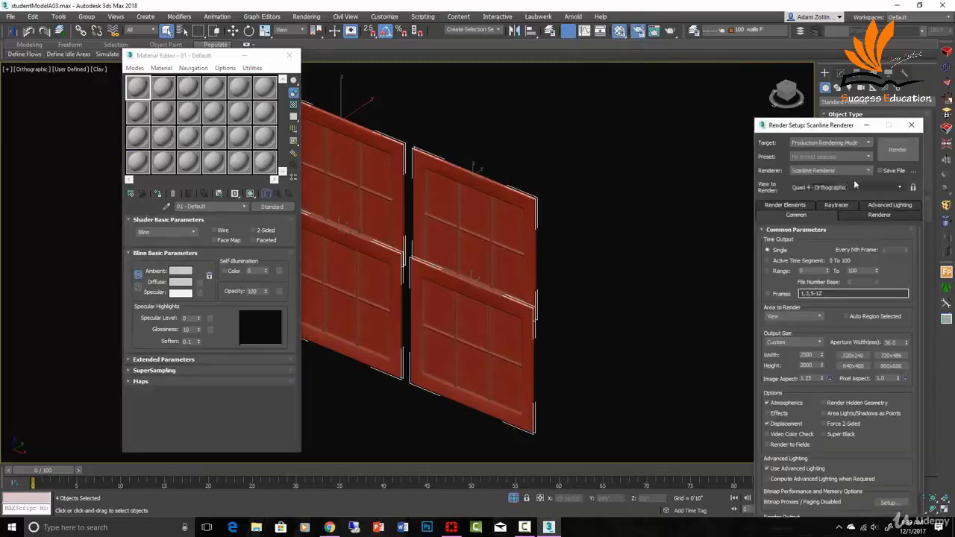
click(827, 171)
click(820, 217)
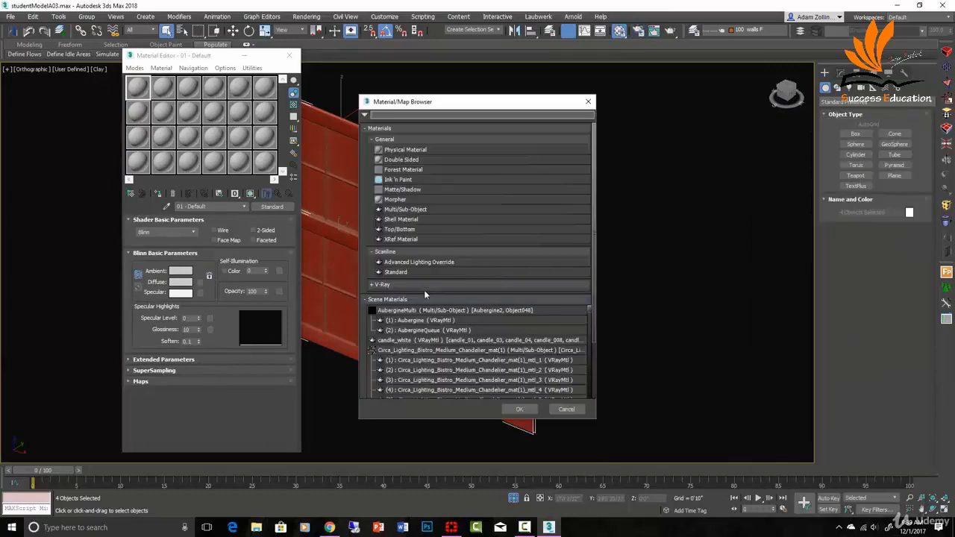
Change the first sample slot's material type from Standard to VRayMtl.
click(423, 285)
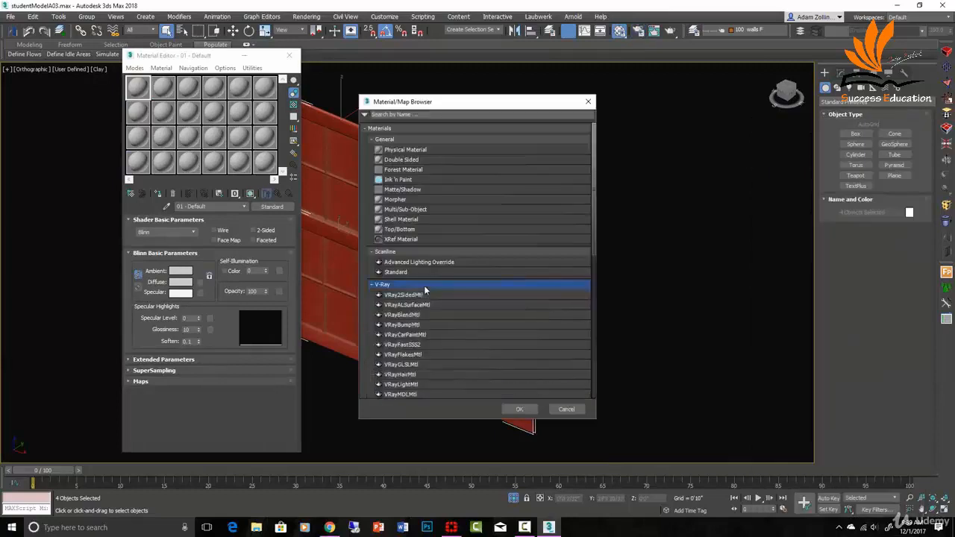
scroll(448, 337, down, 1)
scroll(448, 341, down, 3)
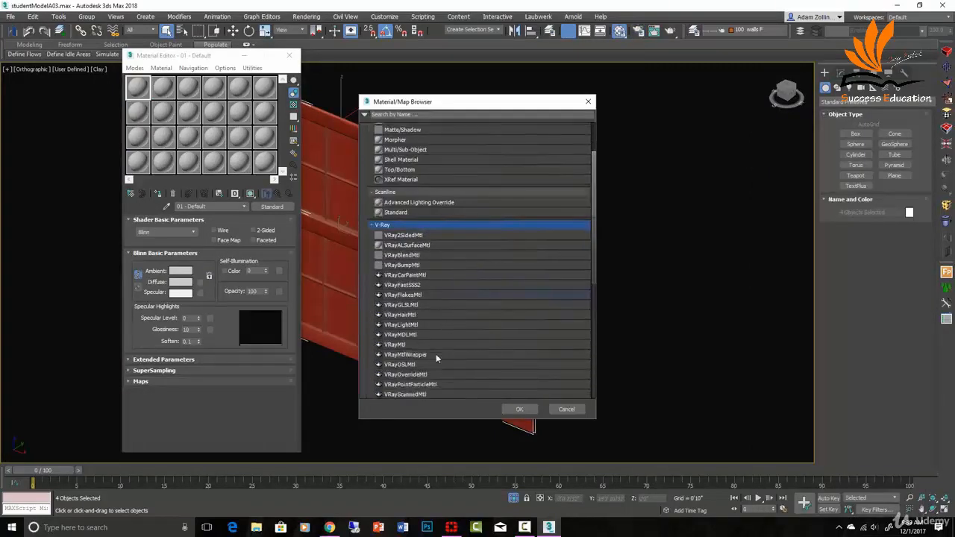
double_click(436, 353)
click(191, 281)
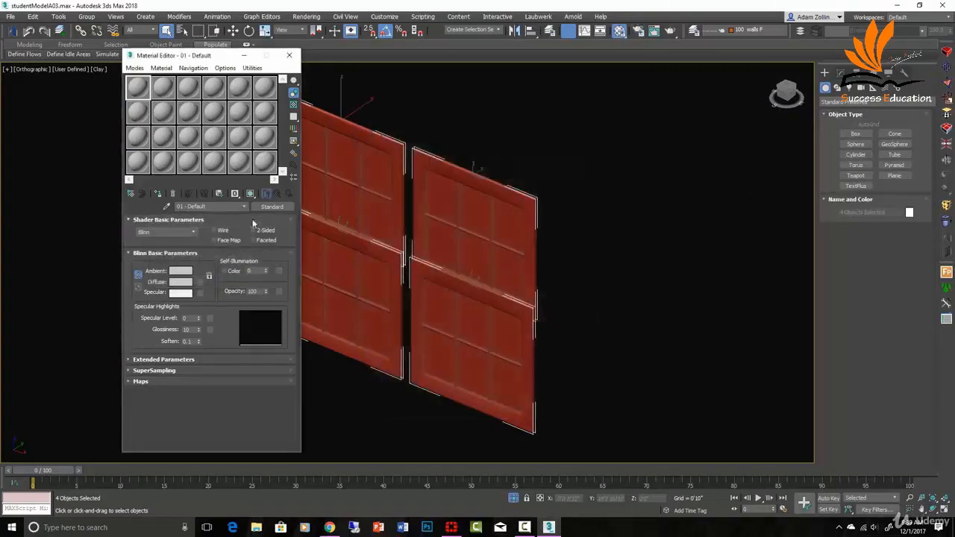
click(270, 209)
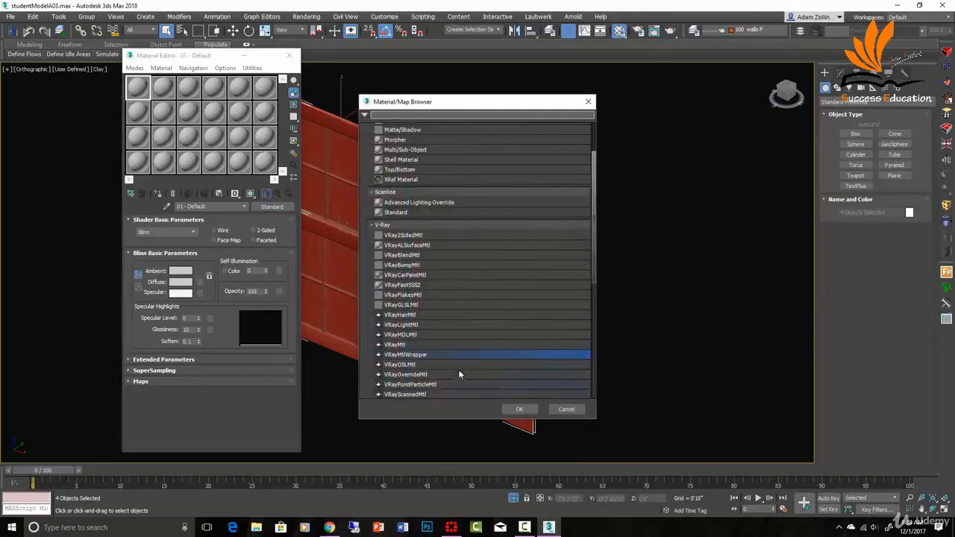
double_click(402, 343)
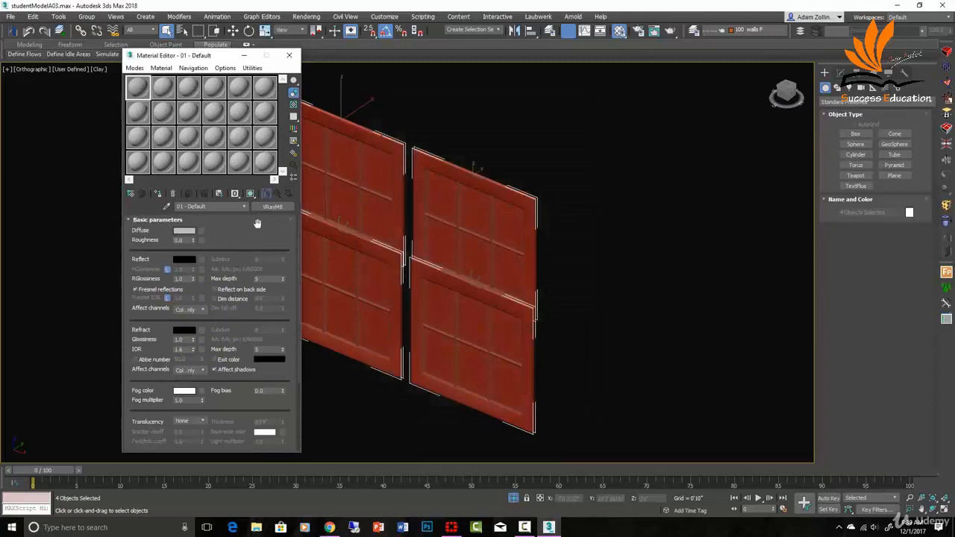
Move the Material Editor clear of the sashes, set the viewport to Default Shading and select the upper right sash.
drag(196, 56, 709, 74)
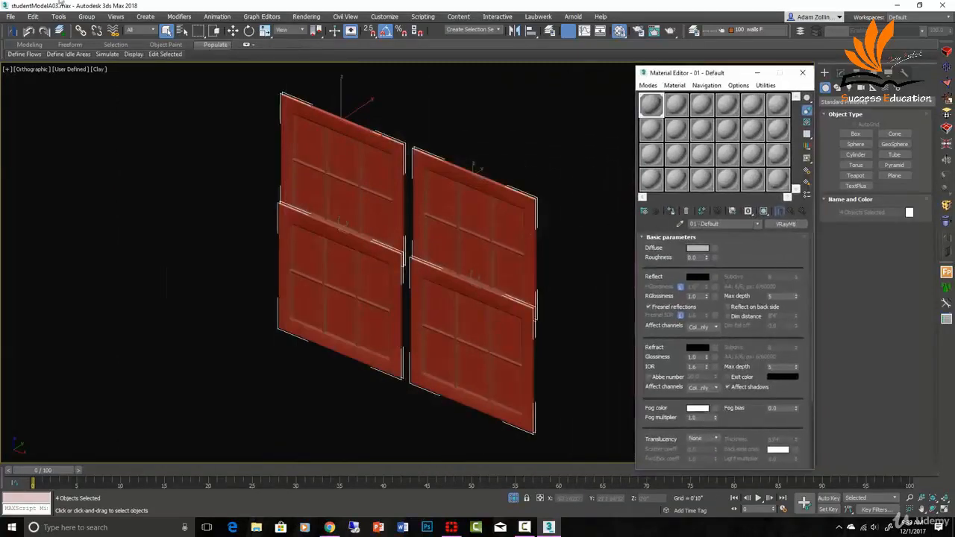
click(98, 70)
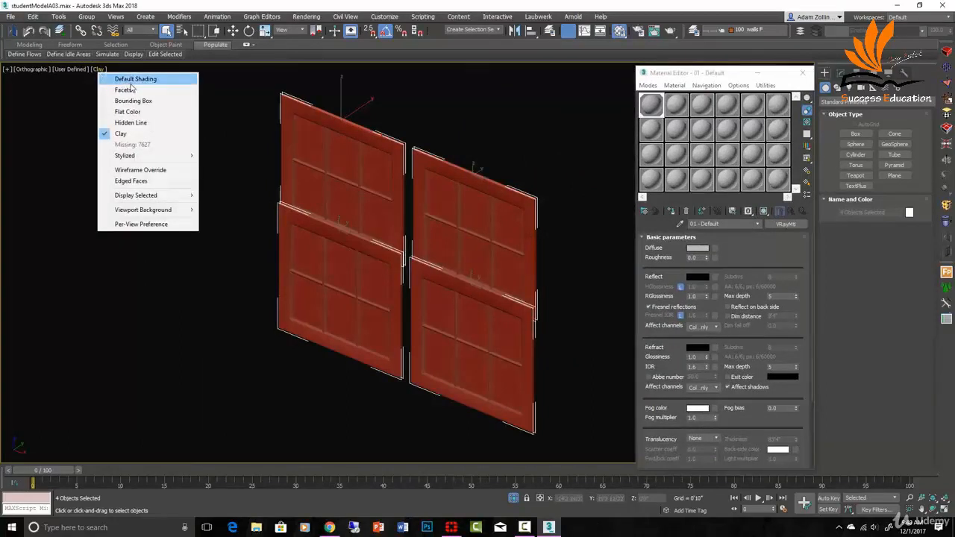
click(135, 79)
click(507, 216)
scroll(507, 216, up, 2)
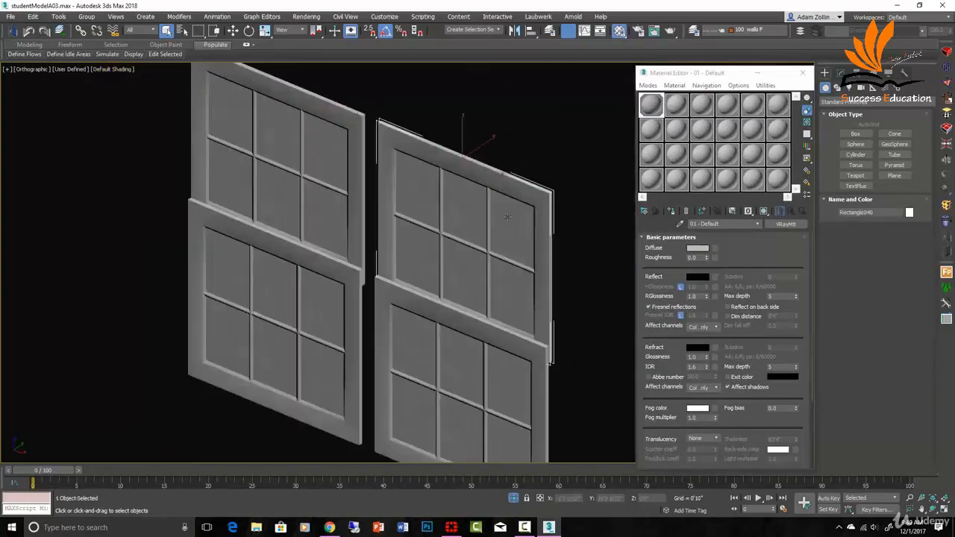
Copy the VRayMtl to the first slot of the second row and set its diffuse colour to black.
click(647, 144)
click(651, 133)
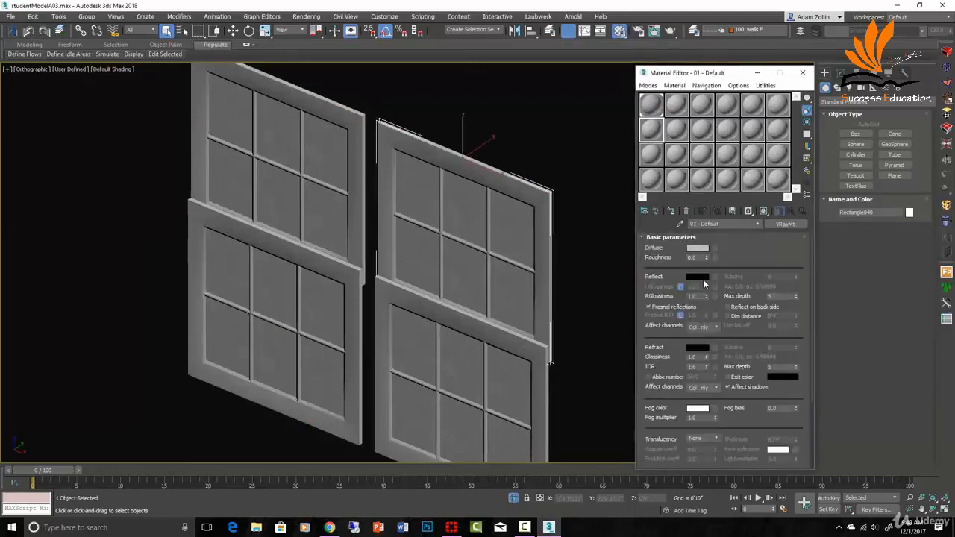
click(697, 248)
drag(352, 115, 316, 115)
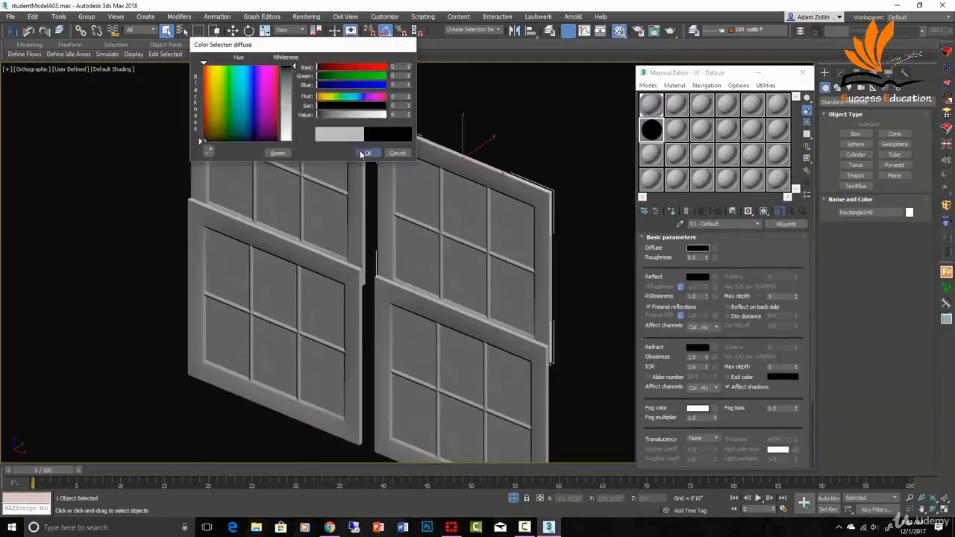
click(364, 154)
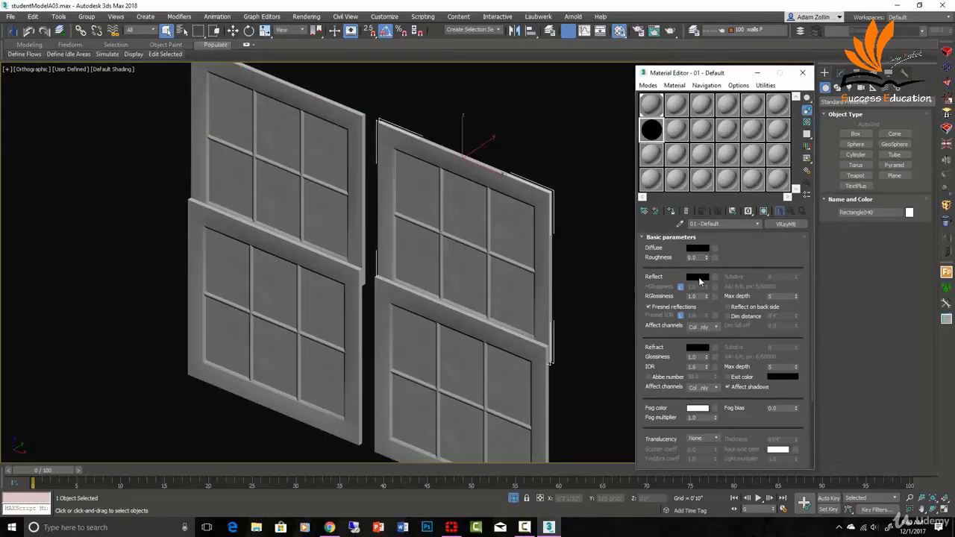
Set the copied material's reflection colour to grey with value 75 and its refraction colour to near white.
click(698, 277)
drag(337, 119, 365, 116)
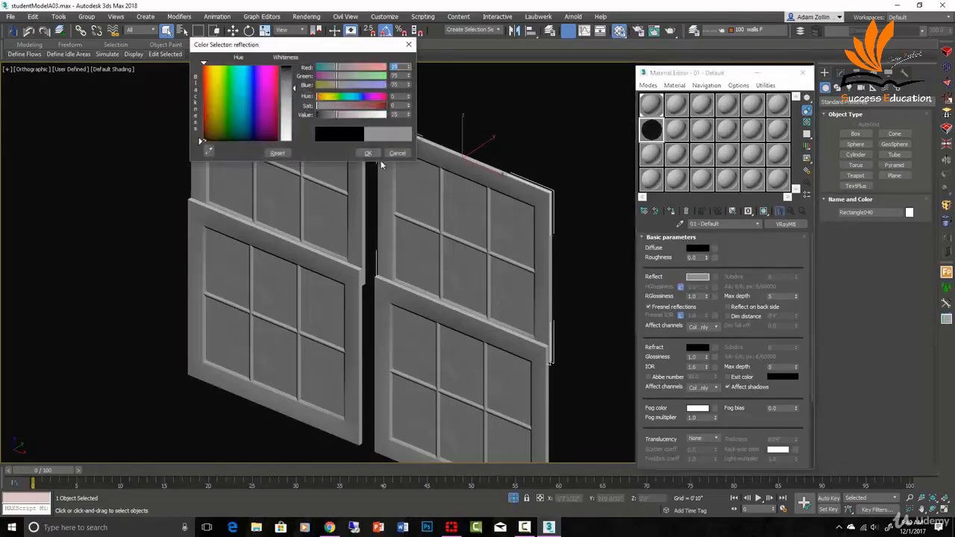
click(368, 153)
click(697, 348)
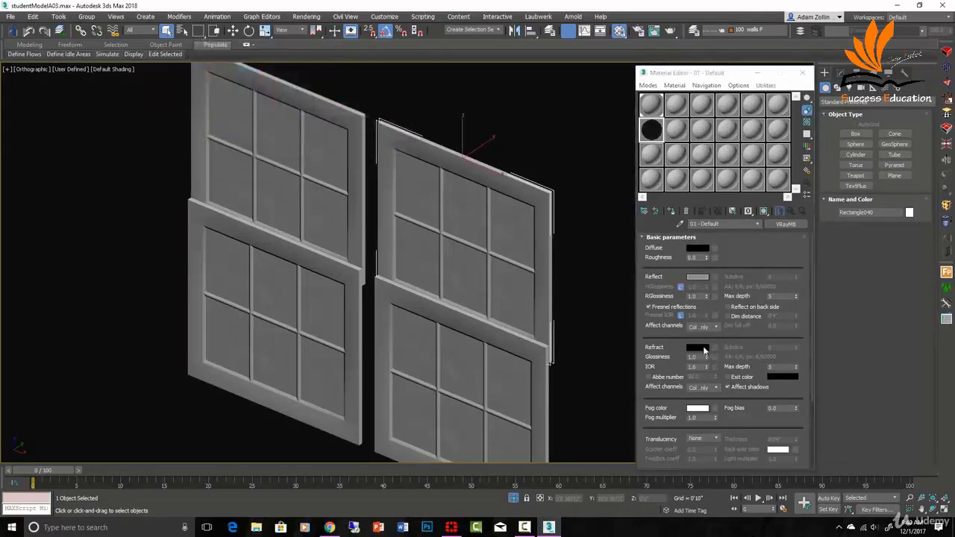
drag(345, 118, 379, 118)
click(368, 153)
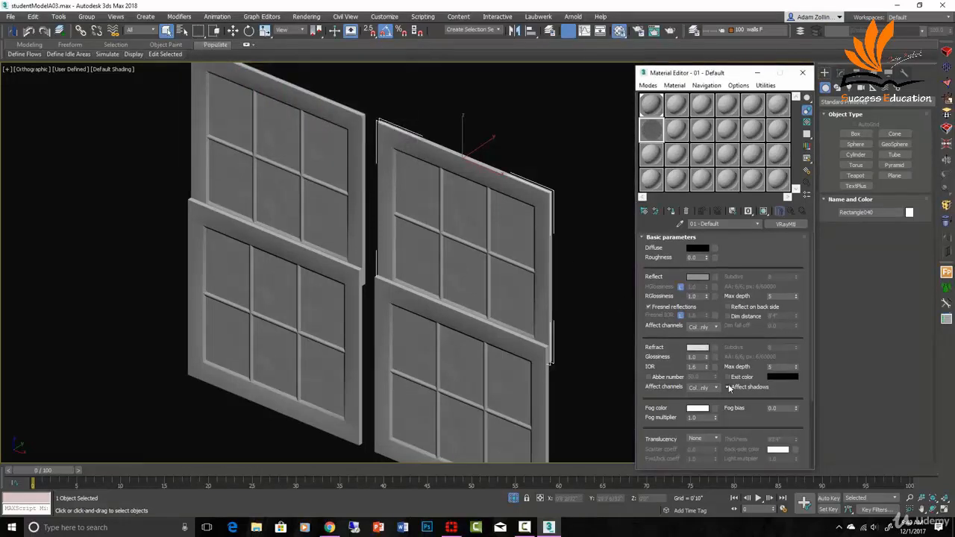
Show edged faces and switch the upper right sash's Editable Poly to Element level.
click(531, 148)
click(510, 232)
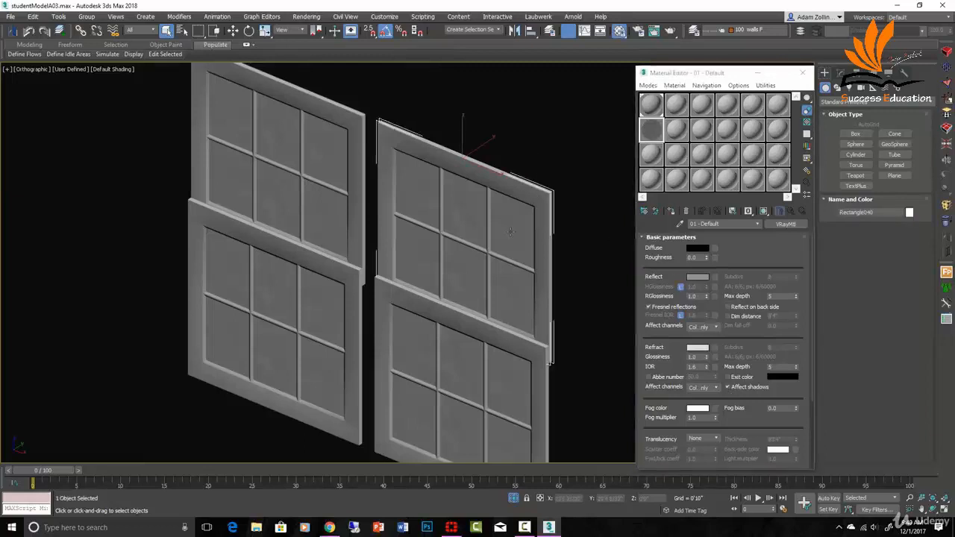
key(F4)
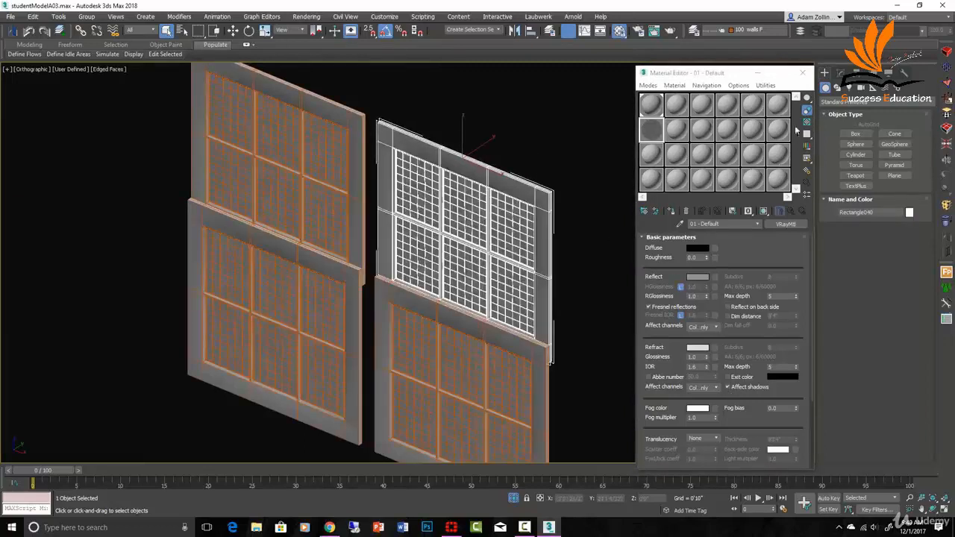
click(840, 73)
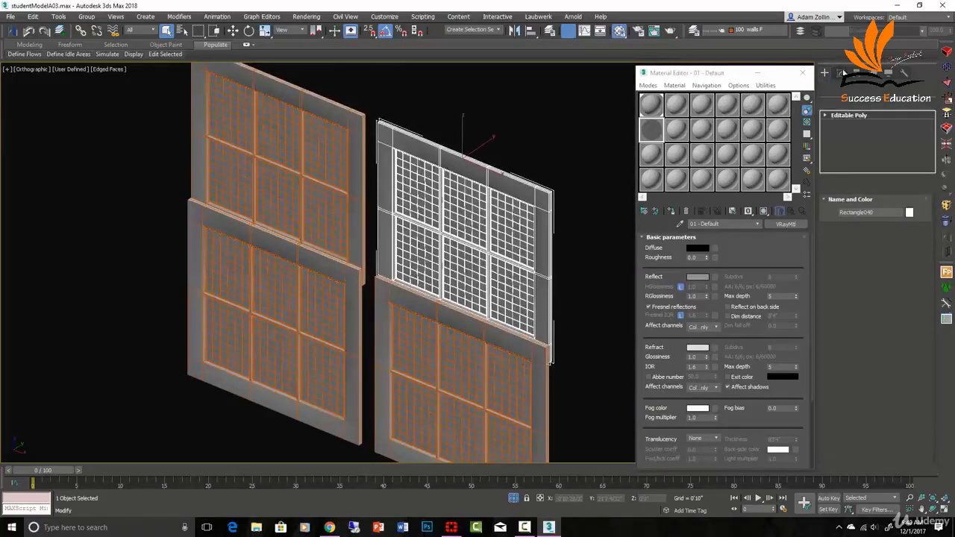
click(825, 115)
click(845, 158)
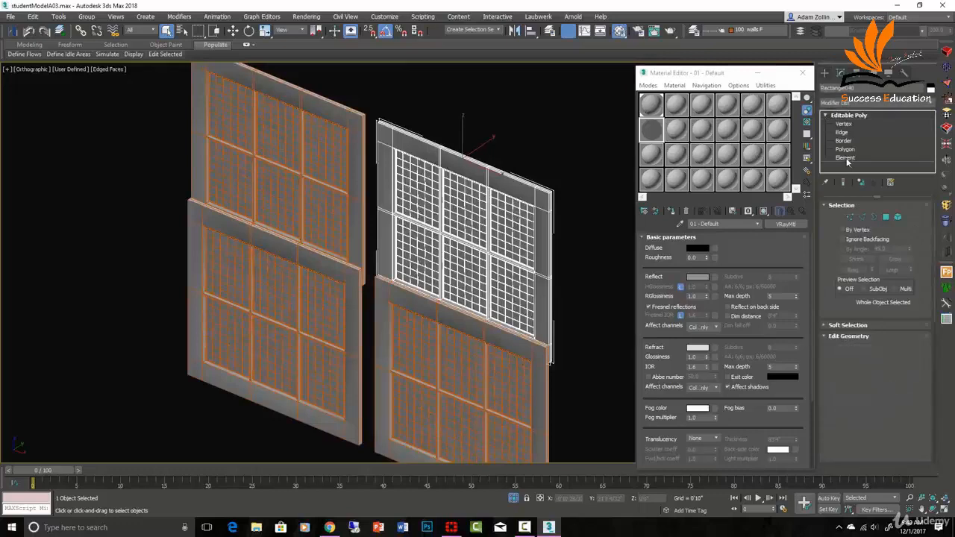
Select all six glass pane elements of the upper right sash.
click(549, 233)
click(516, 231)
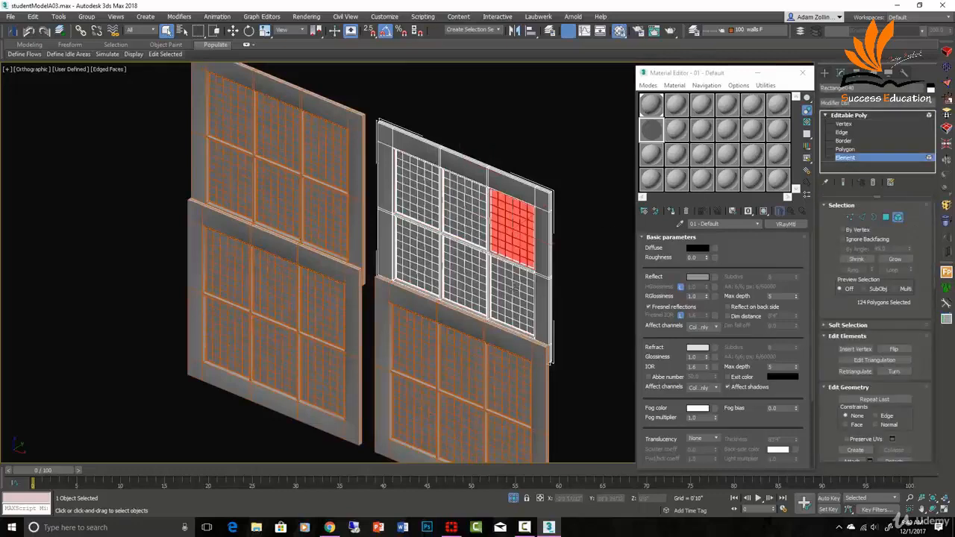
ctrl+click(515, 290)
ctrl+click(458, 276)
ctrl+click(427, 256)
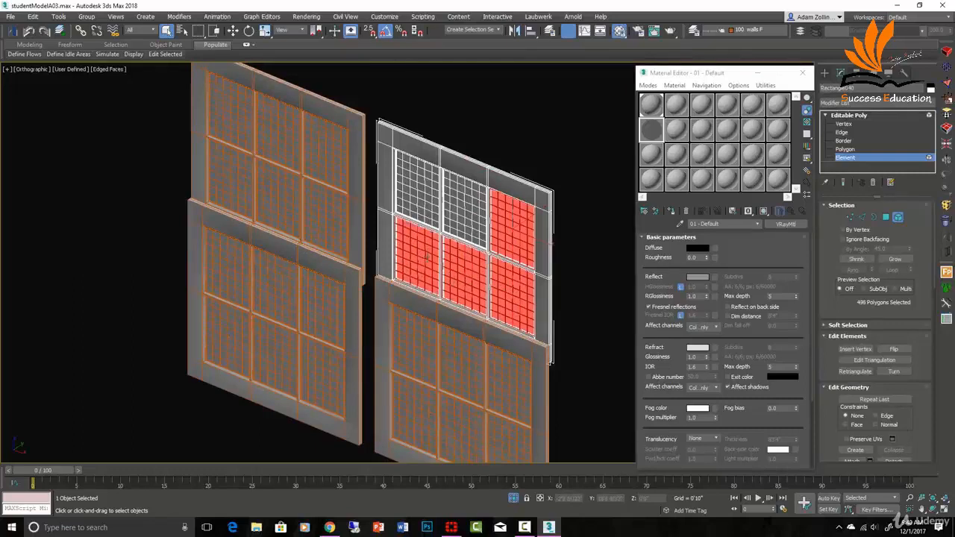
ctrl+click(429, 211)
ctrl+click(467, 210)
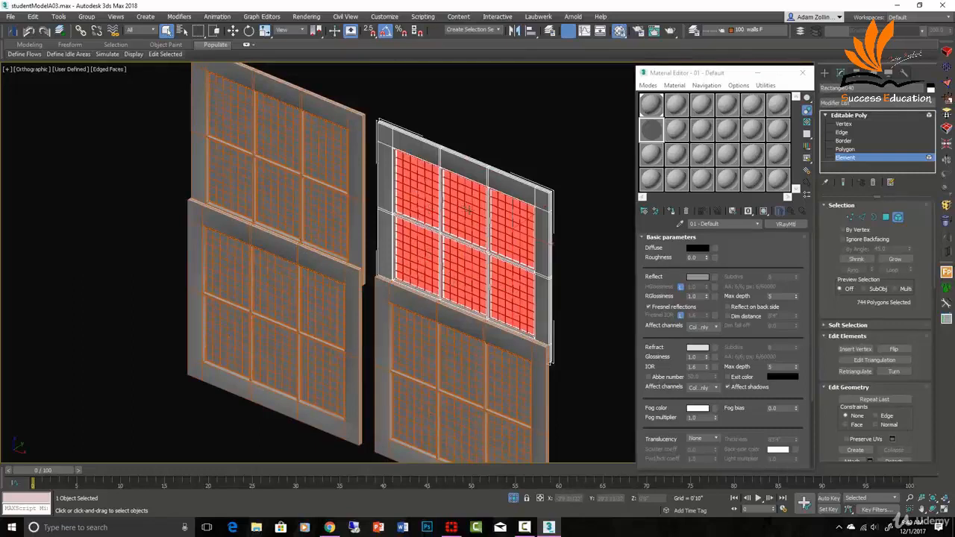
Assign the reflective, transparent material to the selected panes, renaming it glassWindow.
click(672, 212)
click(416, 257)
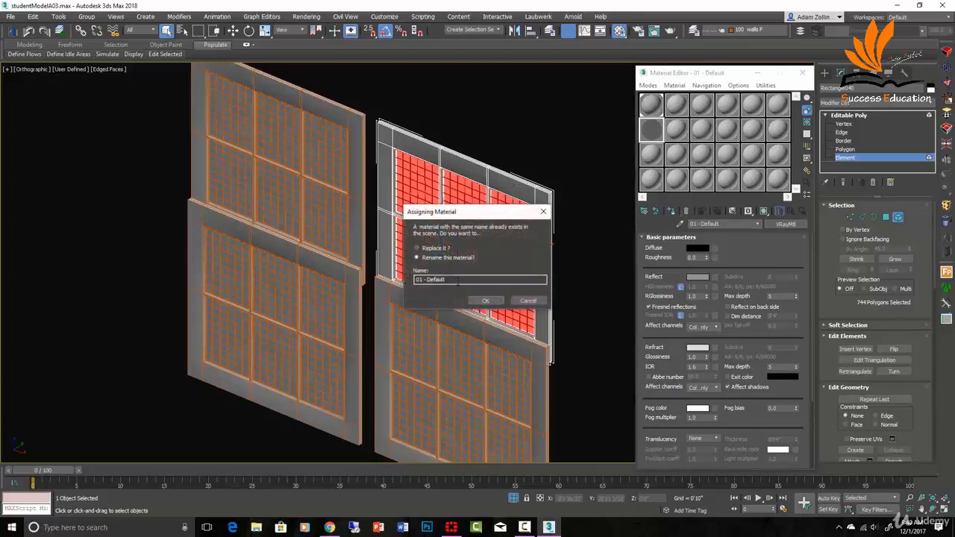
text(glass)
key(Return)
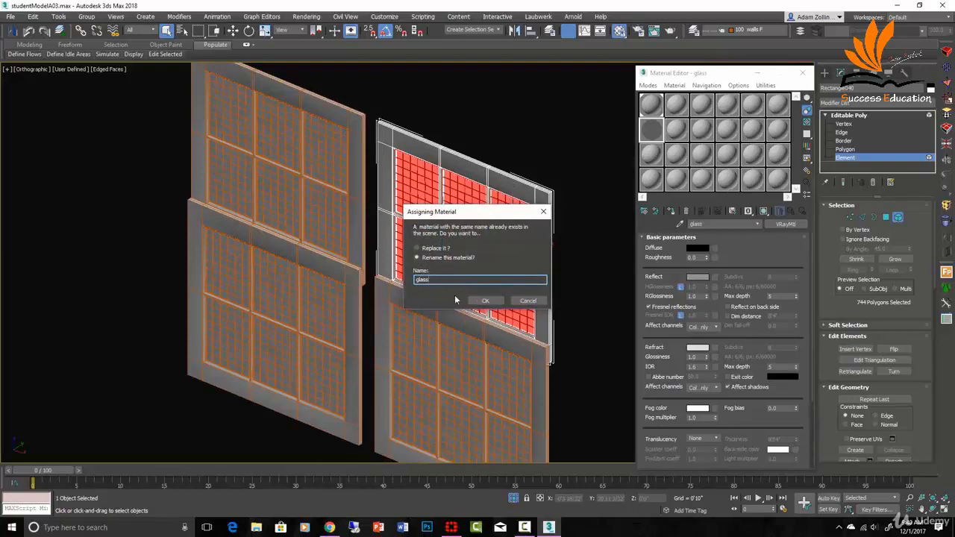
text(Window)
key(Return)
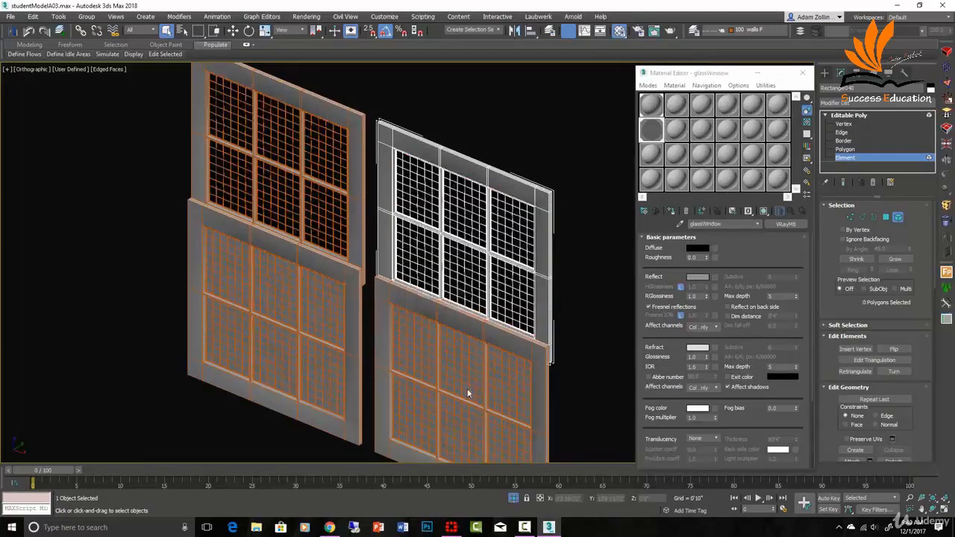
Leave the upper right sash and select all six glass pane elements of the lower right sash at Element level.
middle_drag(466, 388, 467, 315)
scroll(467, 316, down, 2)
click(883, 157)
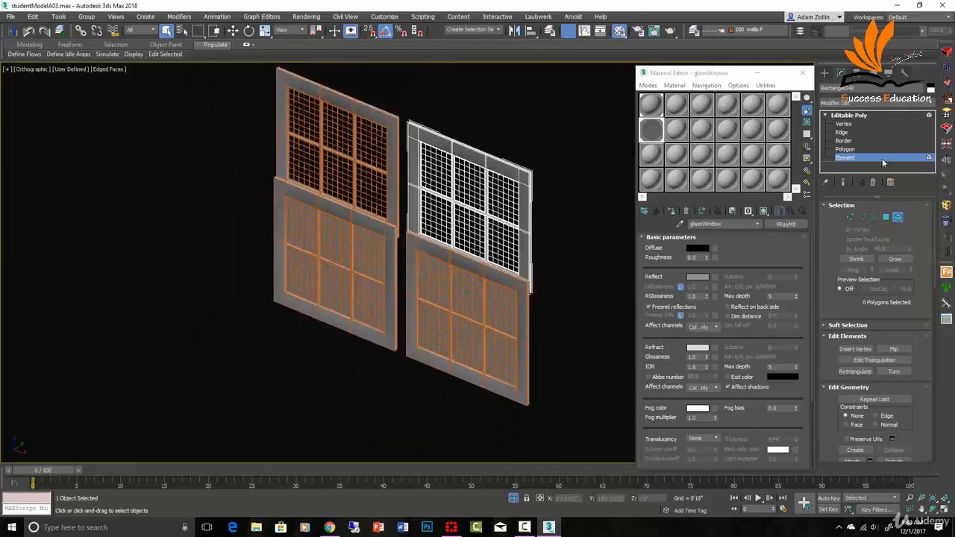
click(507, 314)
scroll(507, 314, up, 2)
key(5)
click(506, 318)
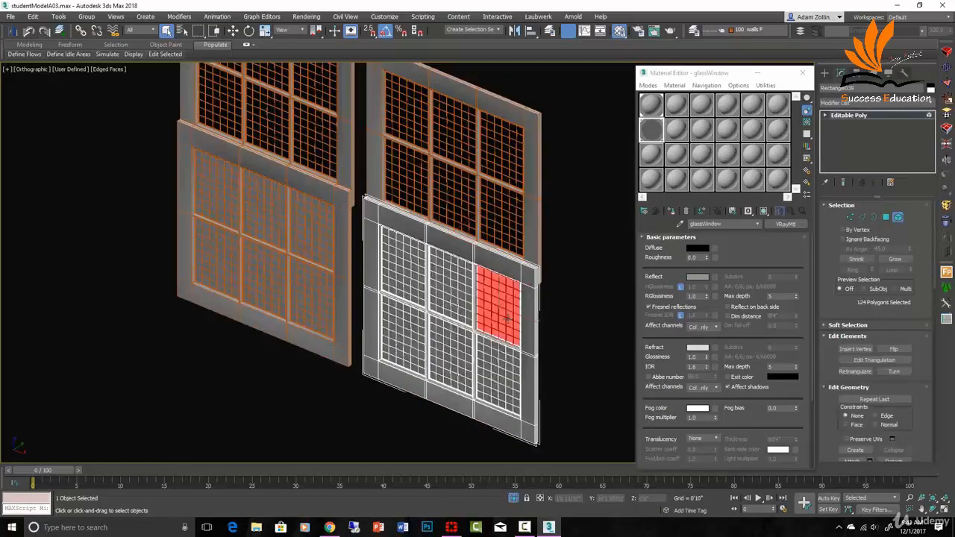
ctrl+click(496, 362)
ctrl+click(463, 353)
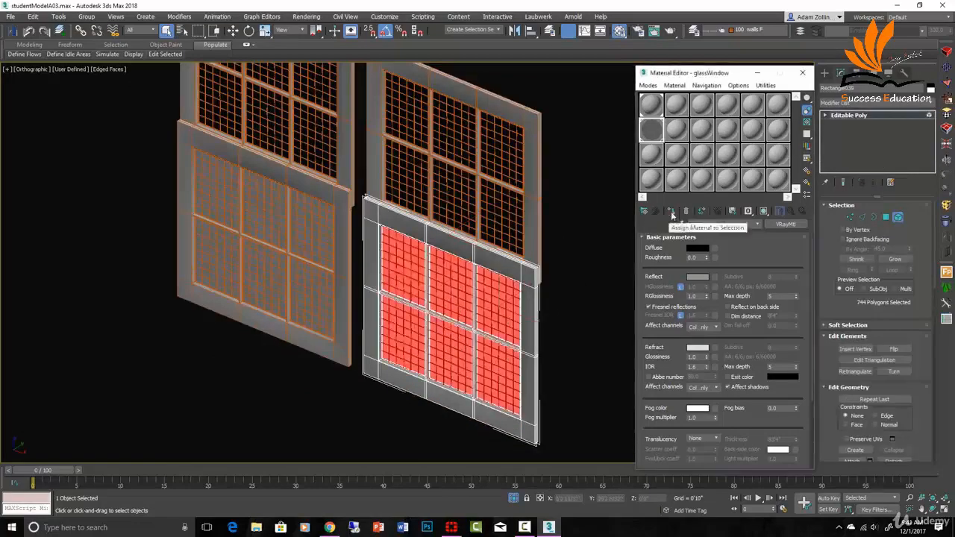
Assign the glassWindow material to the selected panes, deselect them and turn off edged faces.
click(671, 212)
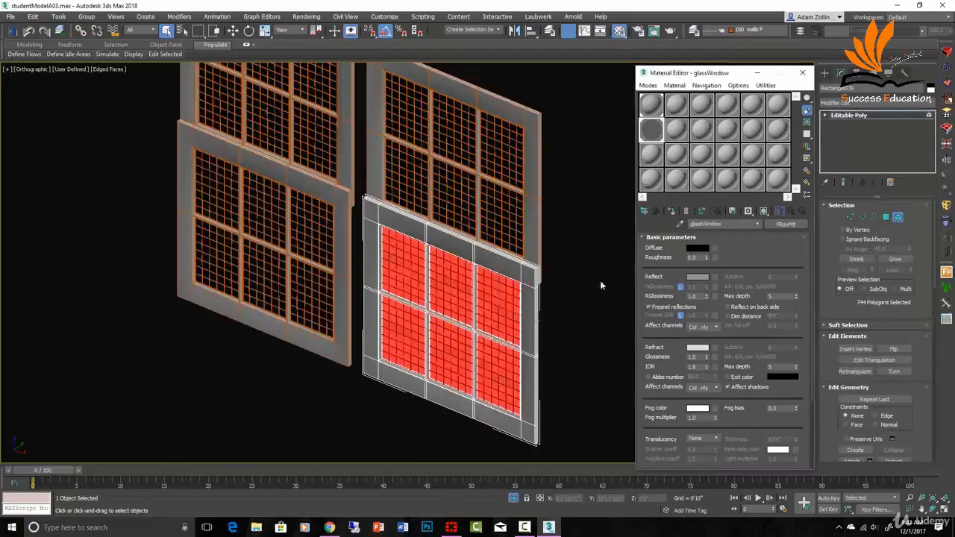
click(552, 255)
key(F4)
scroll(567, 221, down, 4)
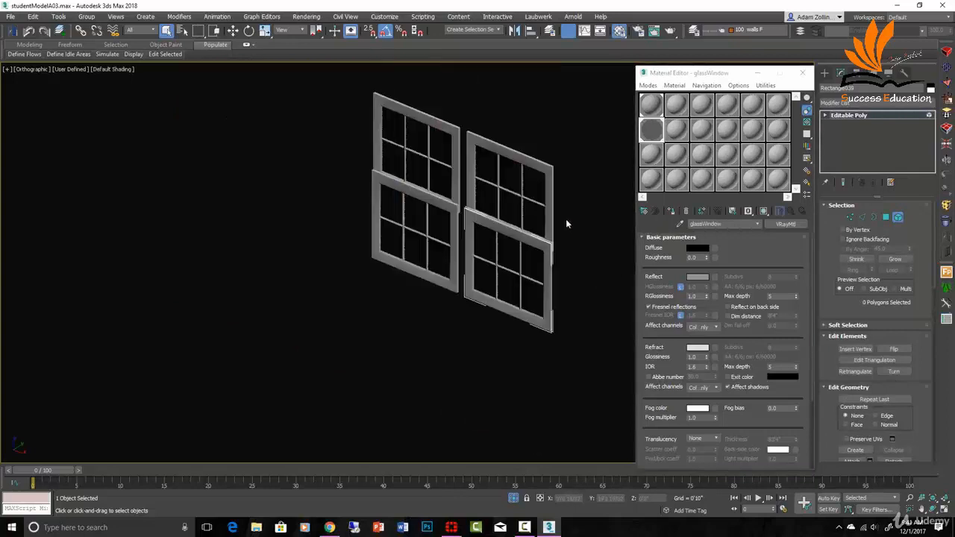
Exit Element level and group all four window sashes under the name Windows.
click(898, 217)
drag(573, 351, 297, 72)
key(ctrl+g)
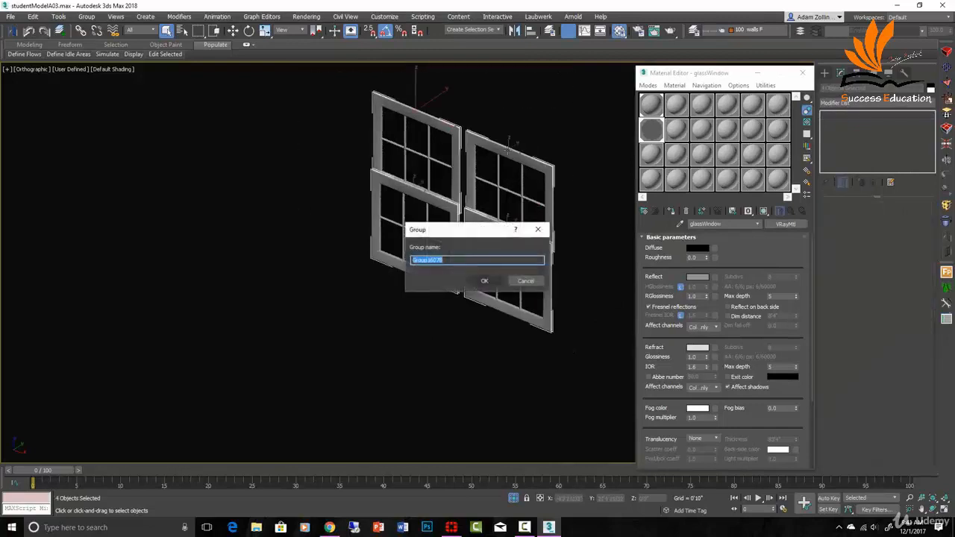
text(Windows)
click(485, 279)
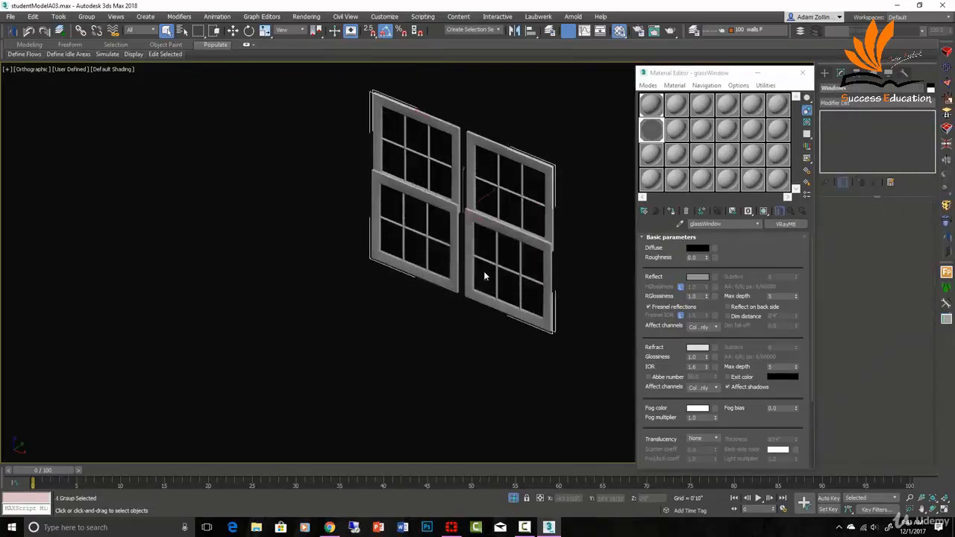
click(87, 18)
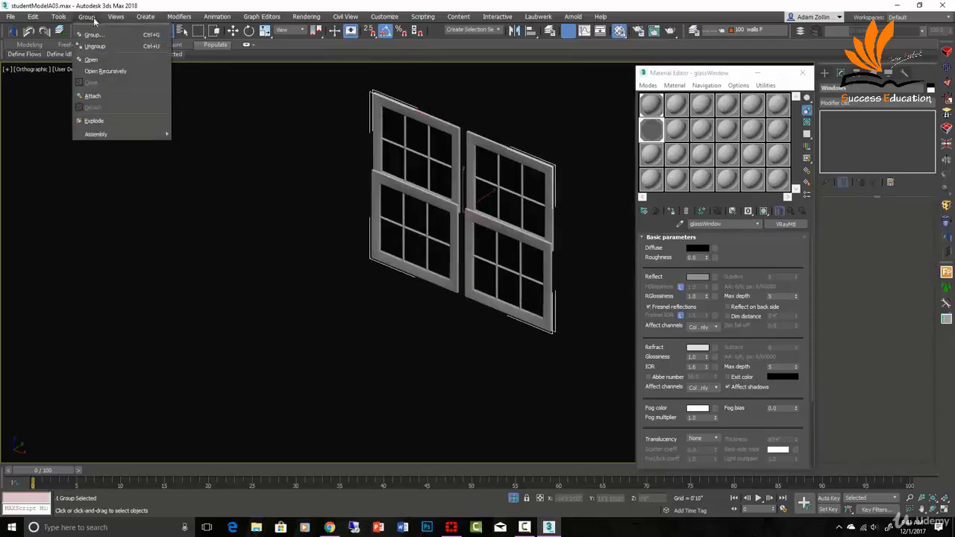
key(Escape)
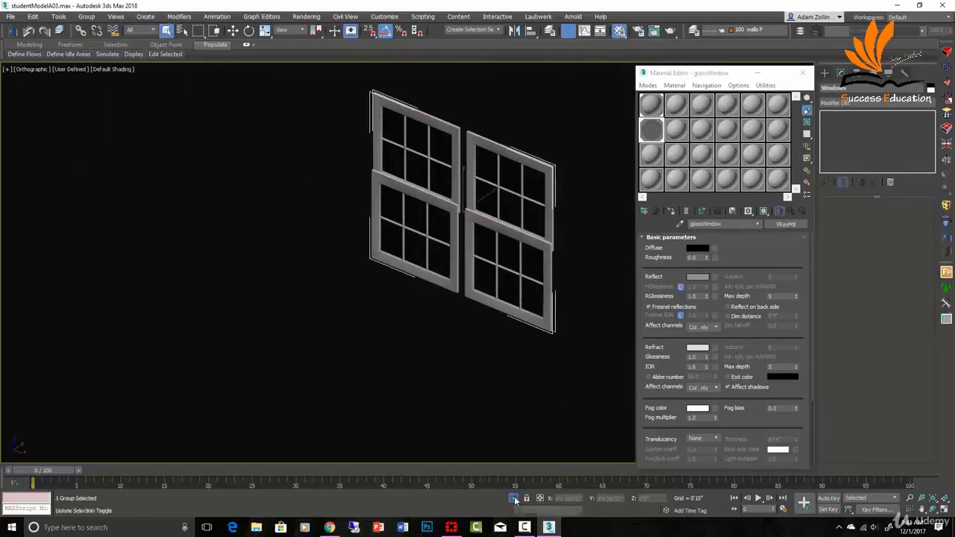
End the isolation, view the scene through PhysCamera001 with safe frames shown, and close the Material Editor.
click(514, 498)
alt+middle_drag(526, 388, 456, 239)
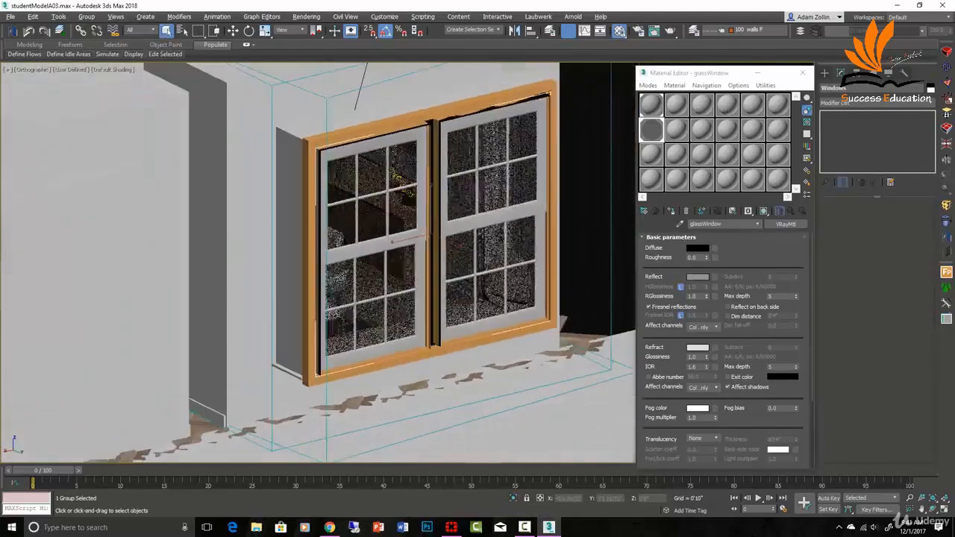
key(c)
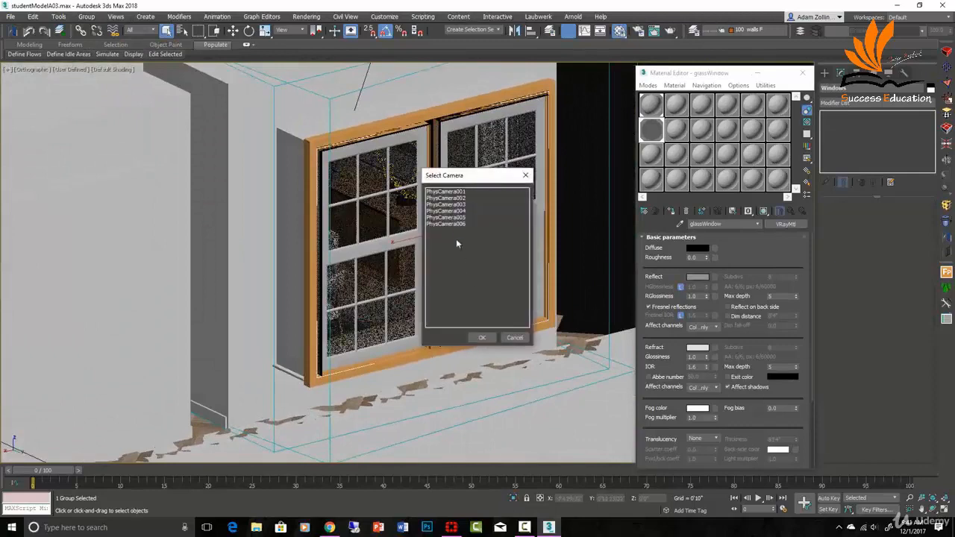
click(462, 193)
click(482, 337)
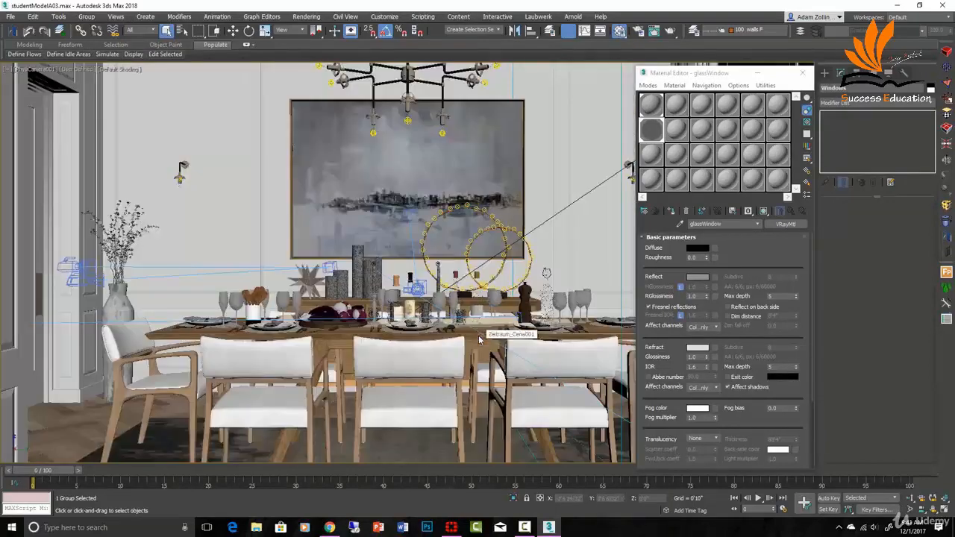
key(shift+f)
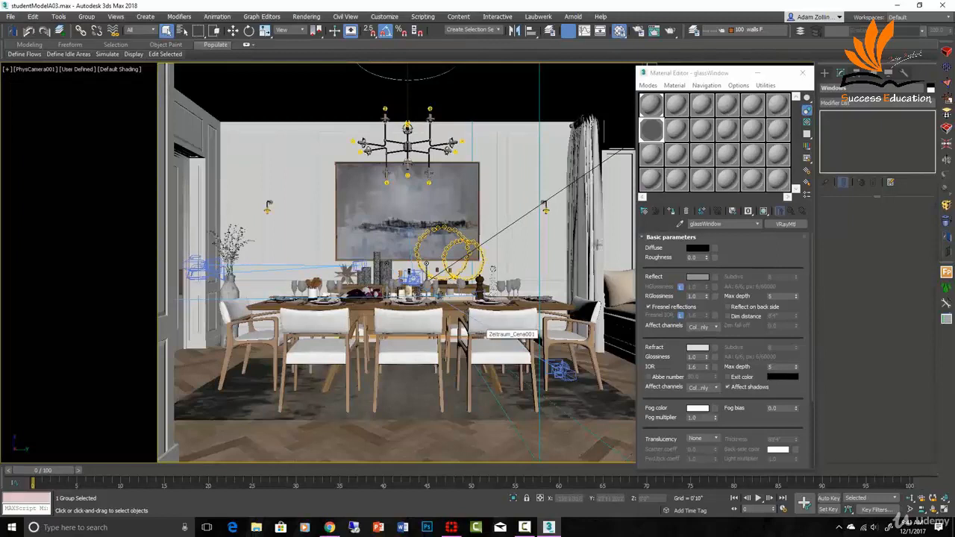
click(801, 73)
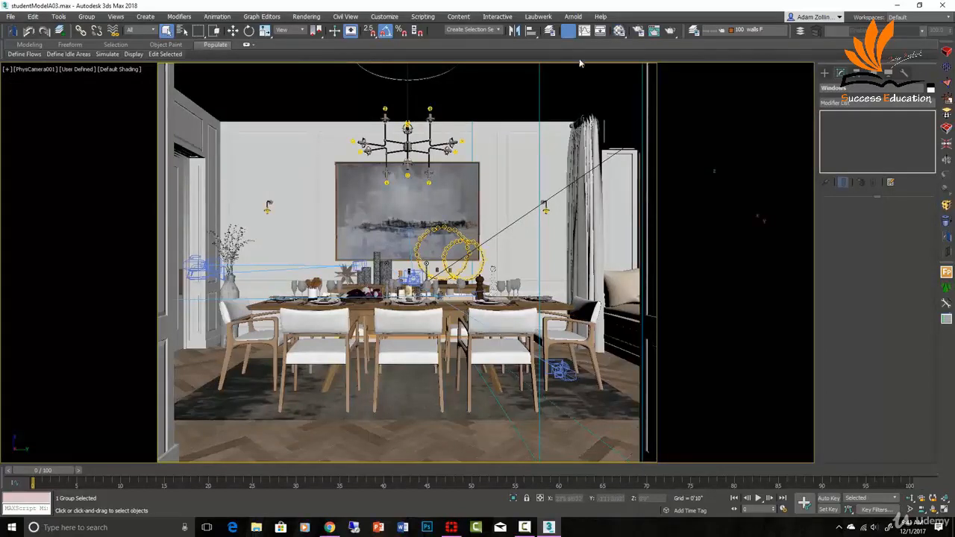
Expand V-Ray's Global switches in the render setup and switch all render settings to Expert mode.
click(638, 32)
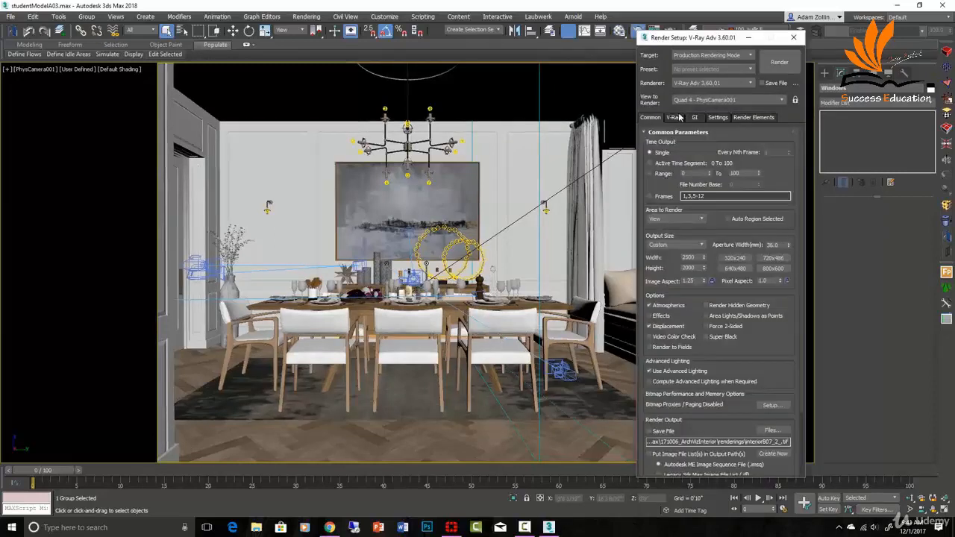
click(675, 118)
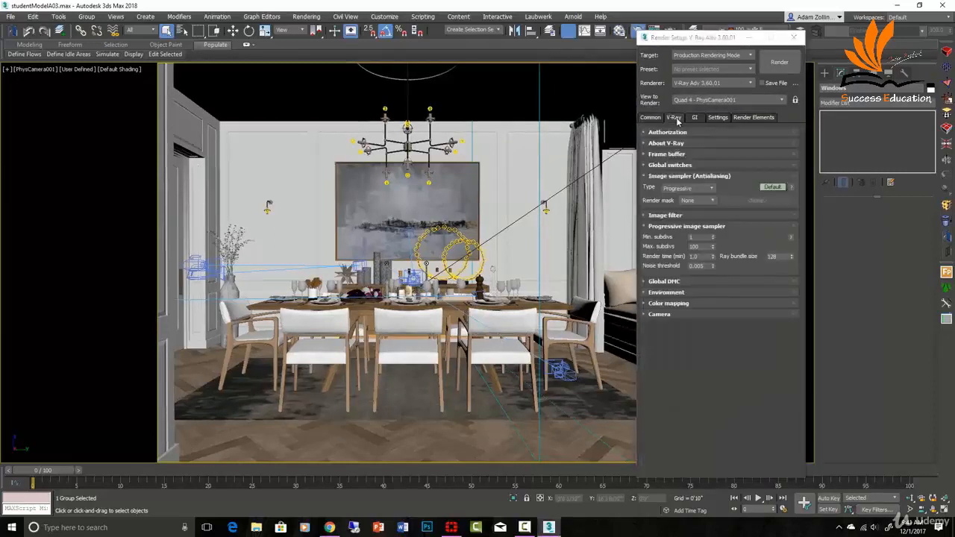
click(646, 165)
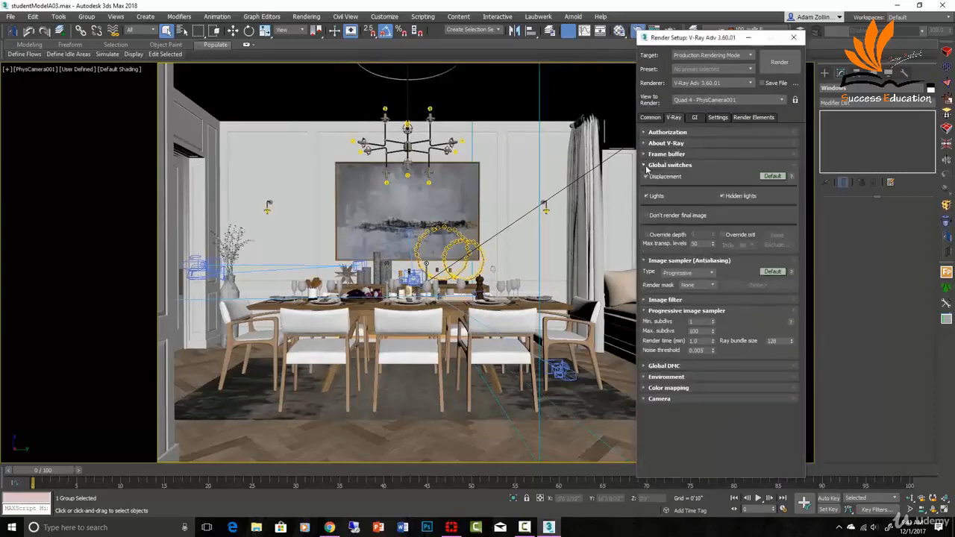
right_click(778, 177)
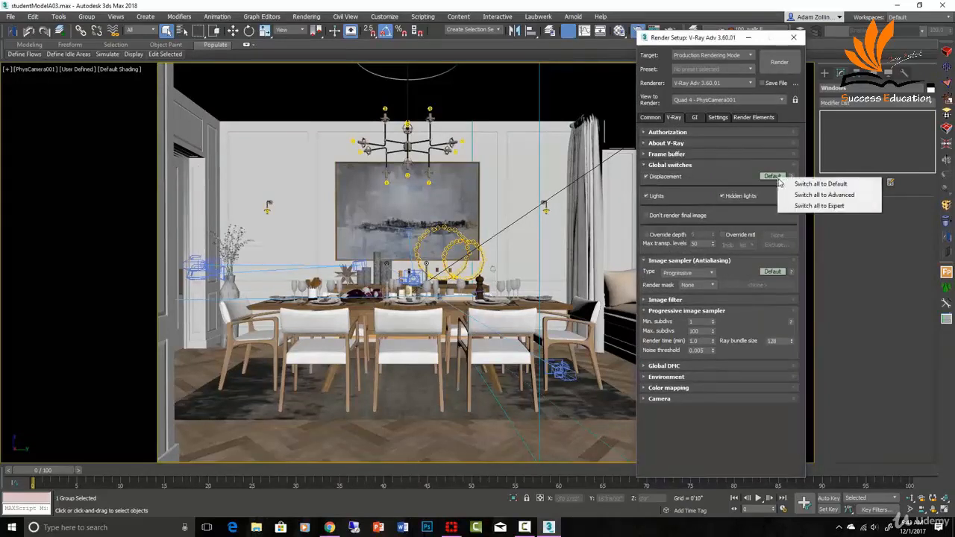
click(809, 206)
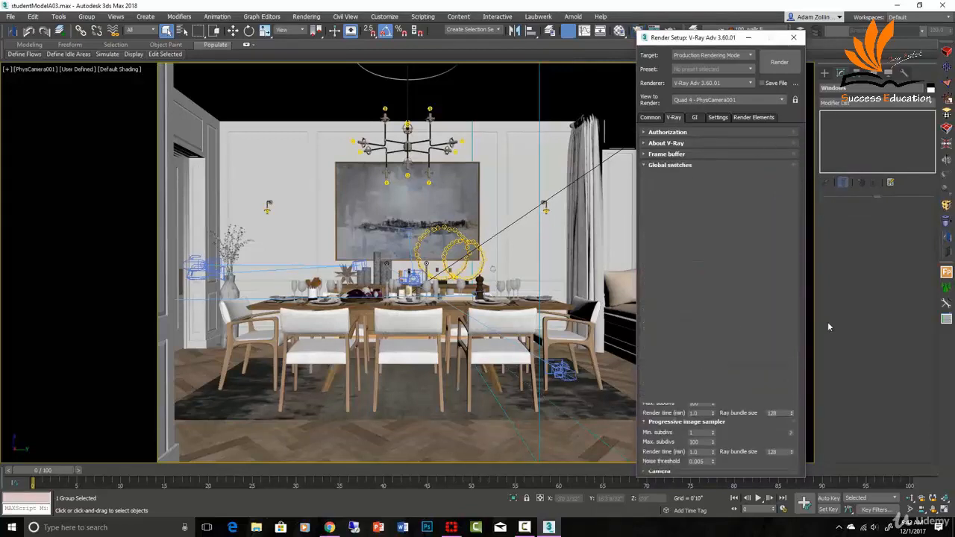
key(F10)
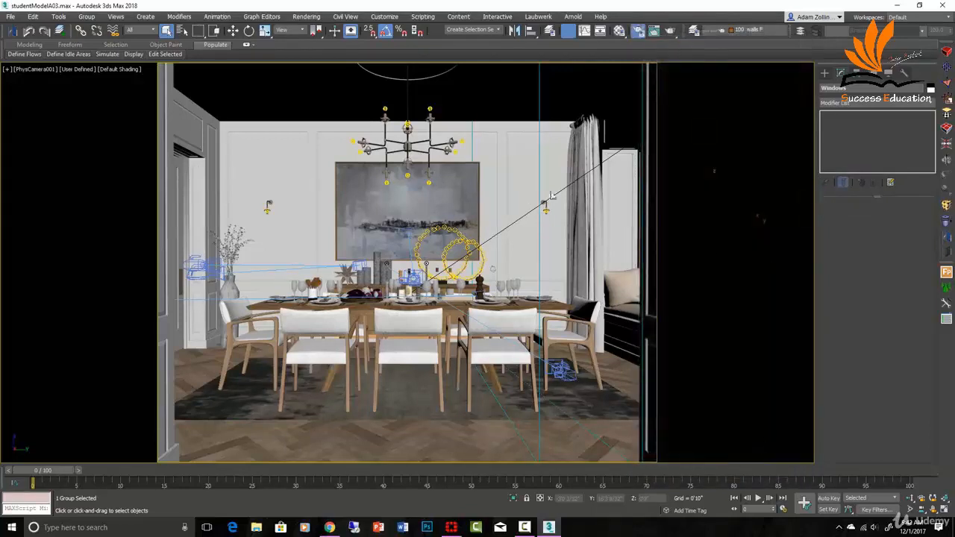
click(637, 31)
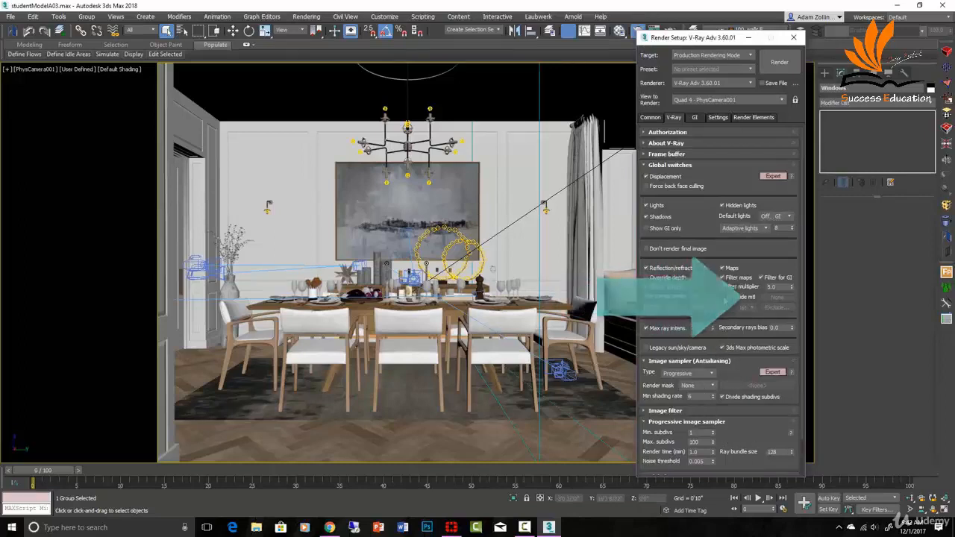
Enable the material override and assign it an instance of a plain default VRayMtl from an unused material slot.
click(722, 298)
click(619, 31)
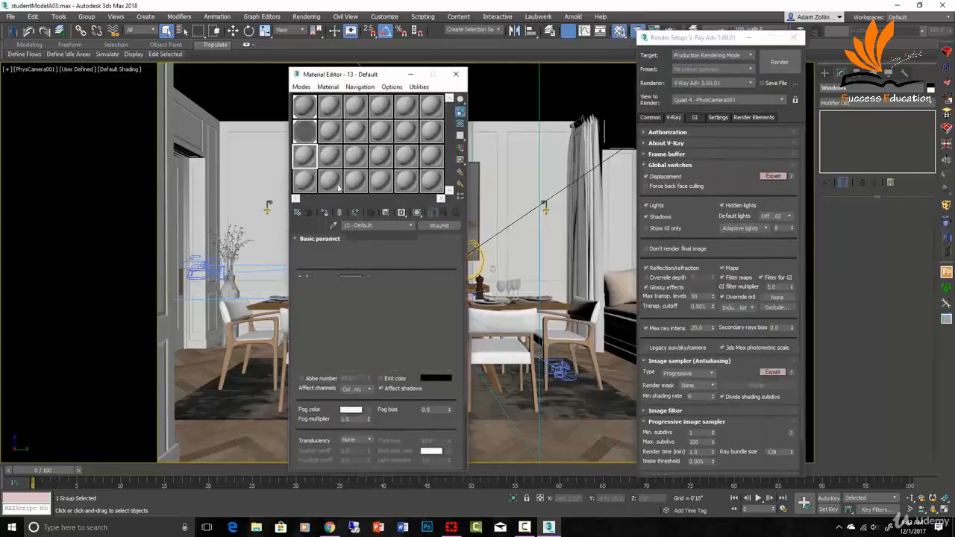
click(442, 225)
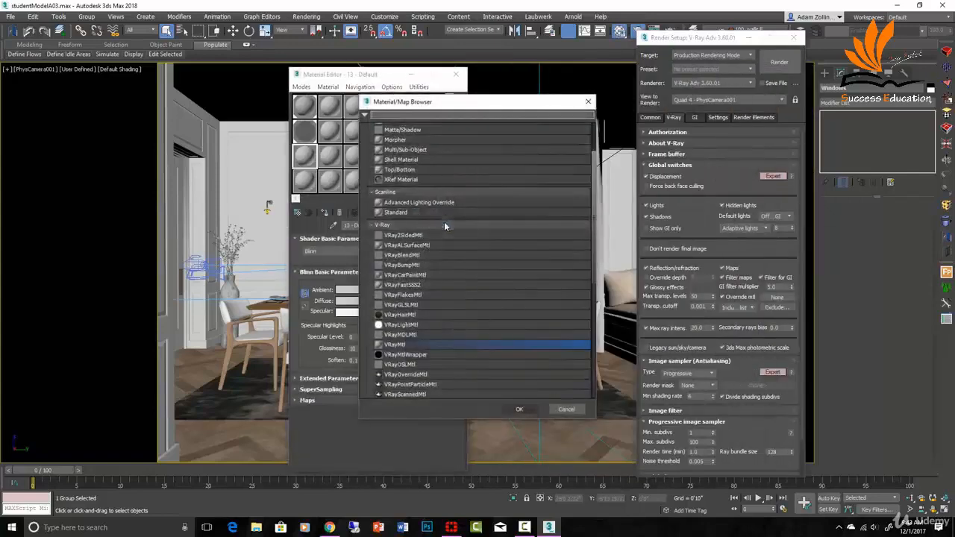
double_click(418, 345)
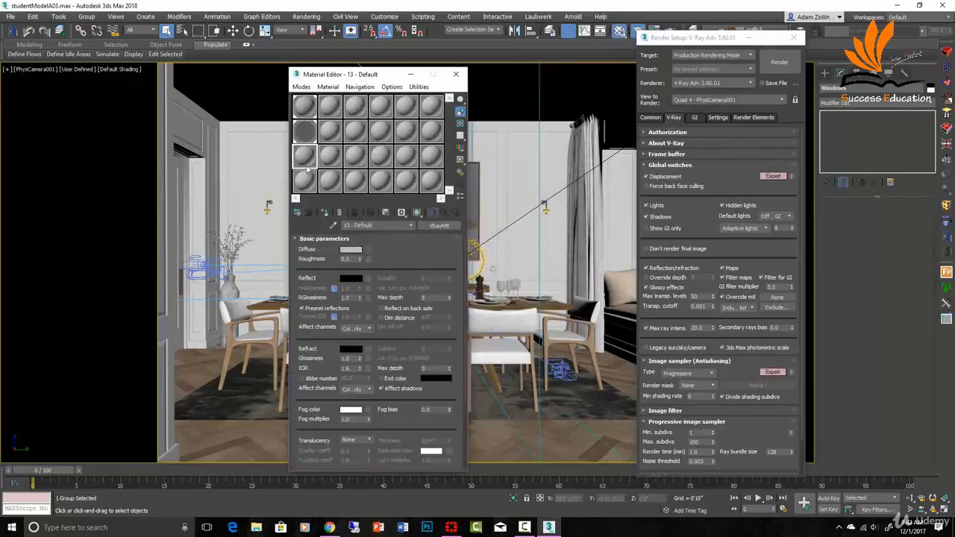
drag(305, 161, 778, 299)
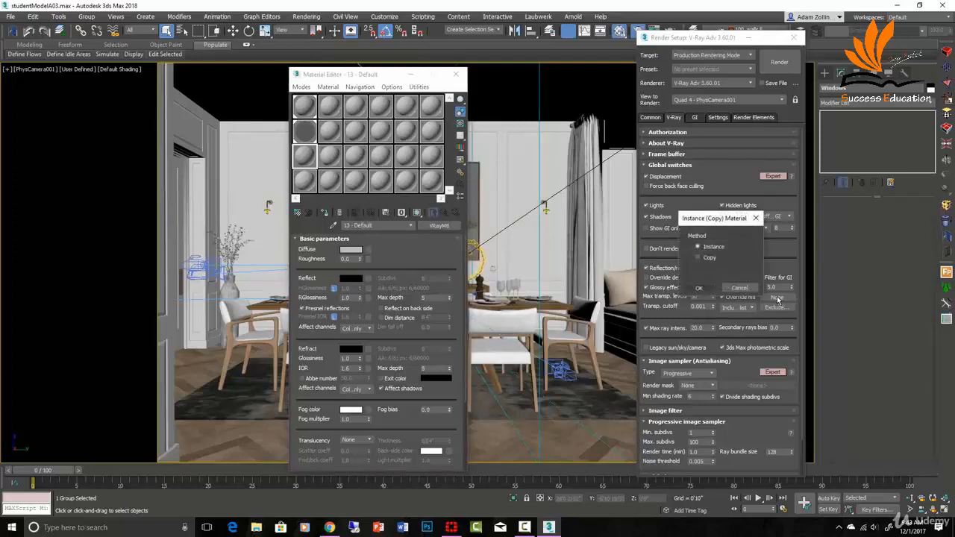
click(700, 293)
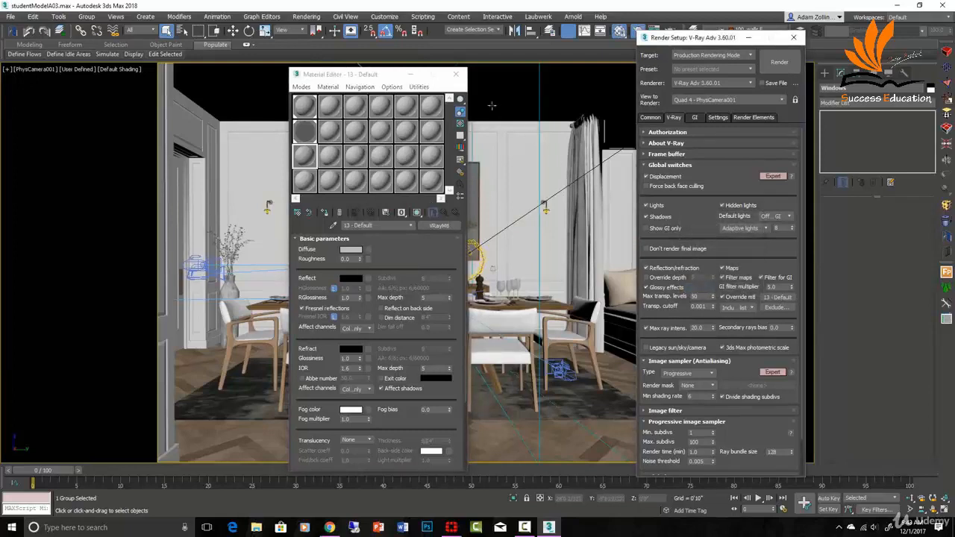
click(456, 74)
Exclude the Windows group from the material override and close the render setup.
click(775, 307)
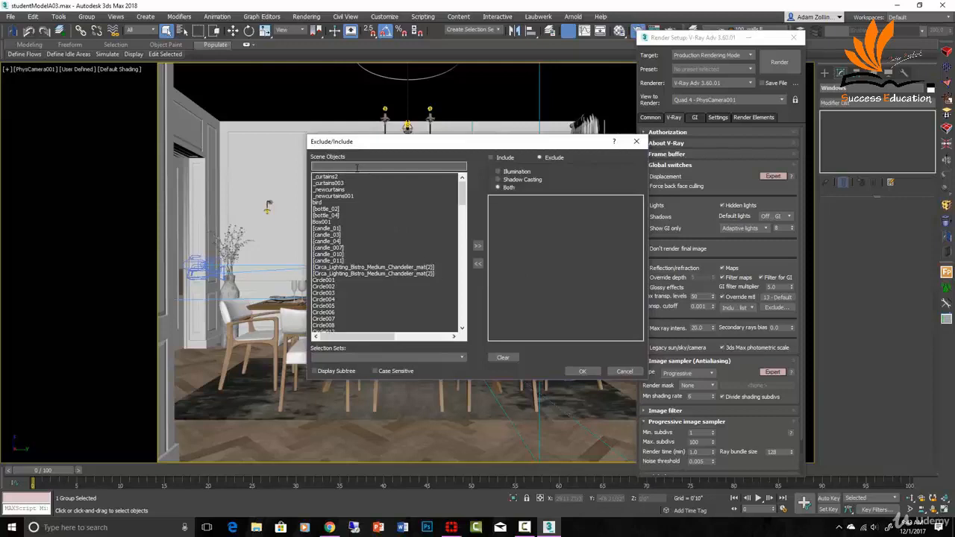
text([win)
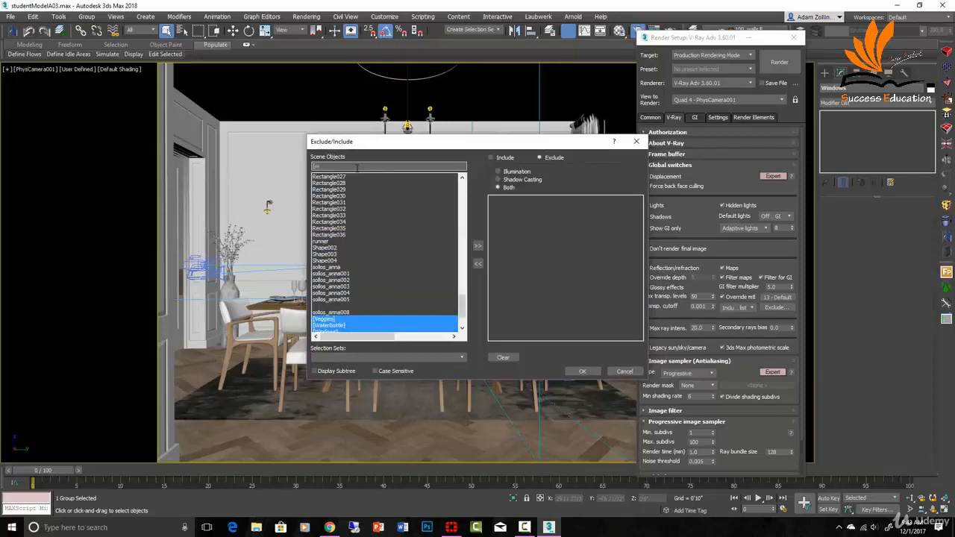
click(478, 246)
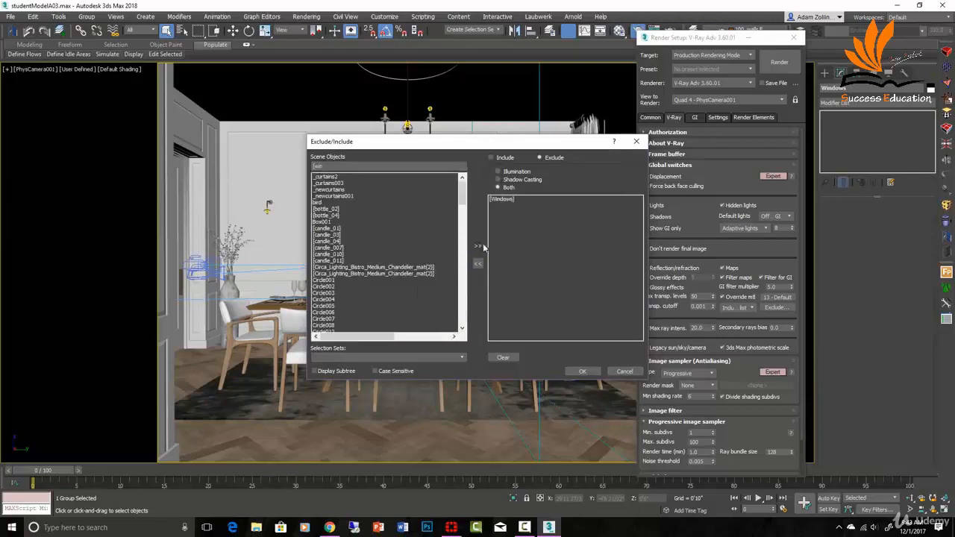
click(581, 372)
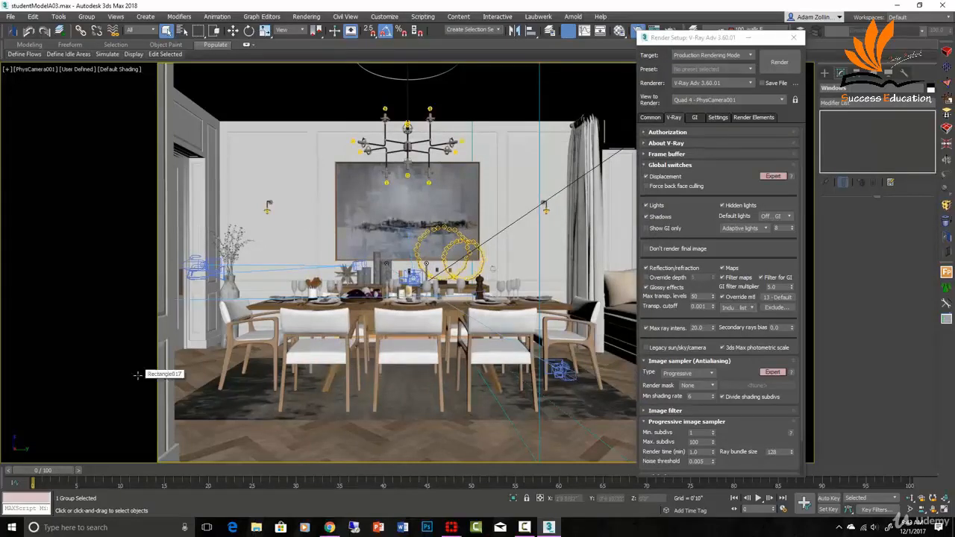
click(796, 38)
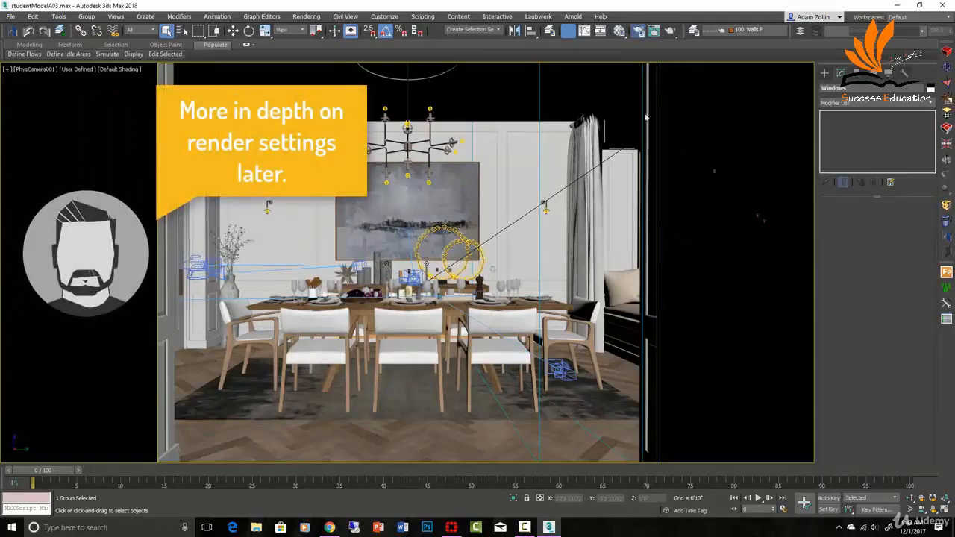
Reopen the render setup and review the common output, progressive image sampler and global illumination settings.
key(F10)
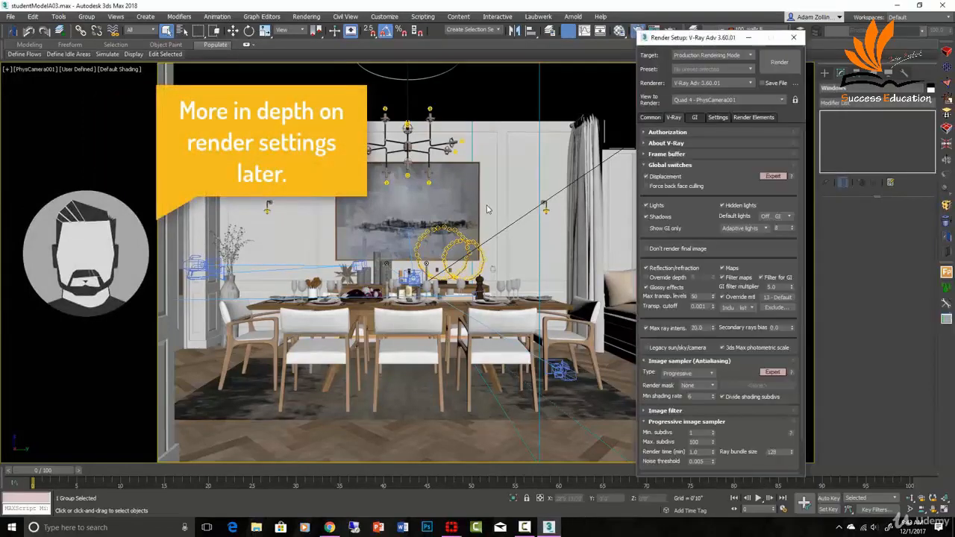
click(651, 118)
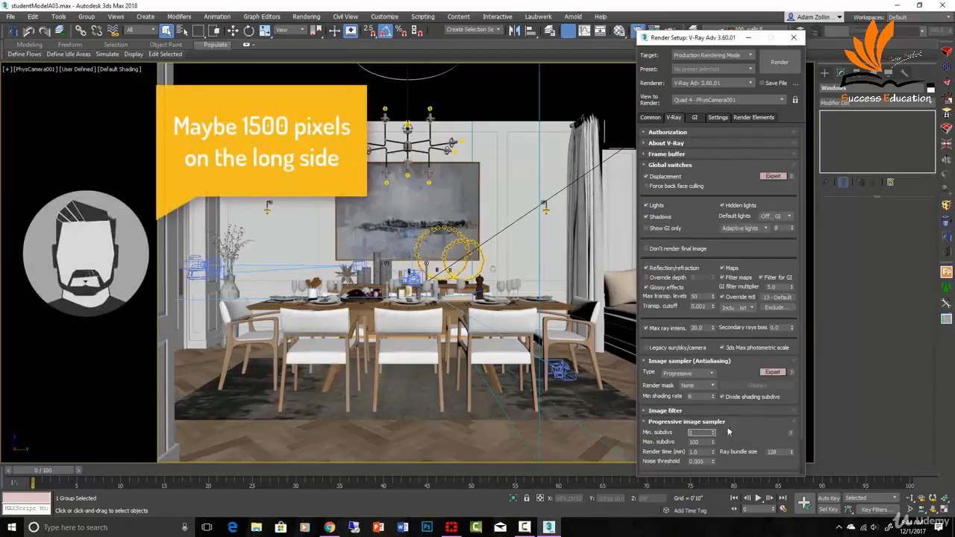
scroll(741, 437, down, 2)
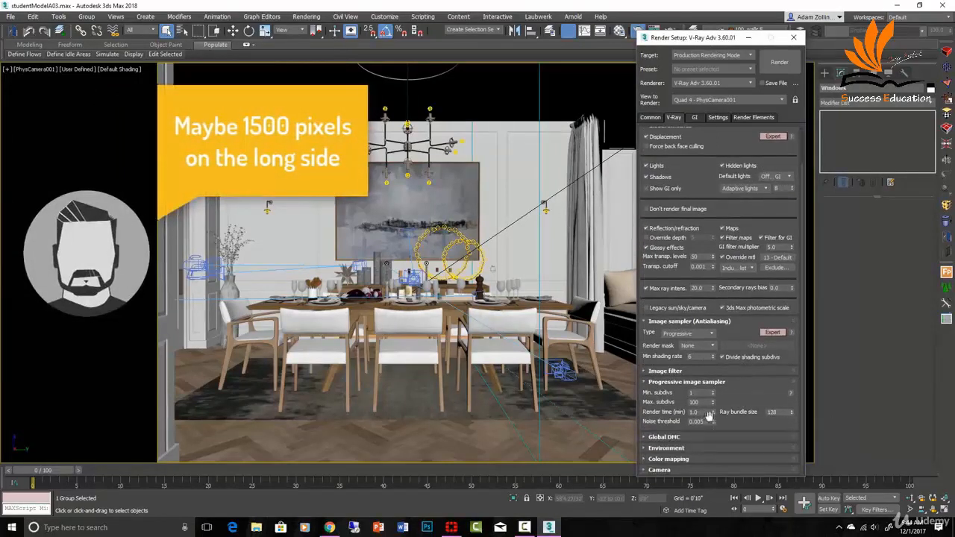
click(694, 117)
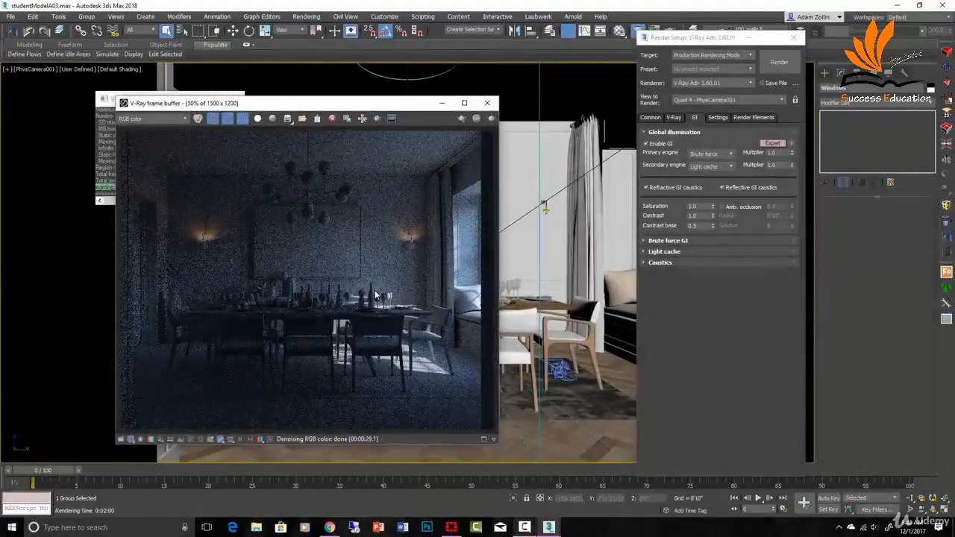
Examine the finished dining room render in the enlarged frame buffer, both close up and as a whole, and close it.
scroll(375, 295, up, 1)
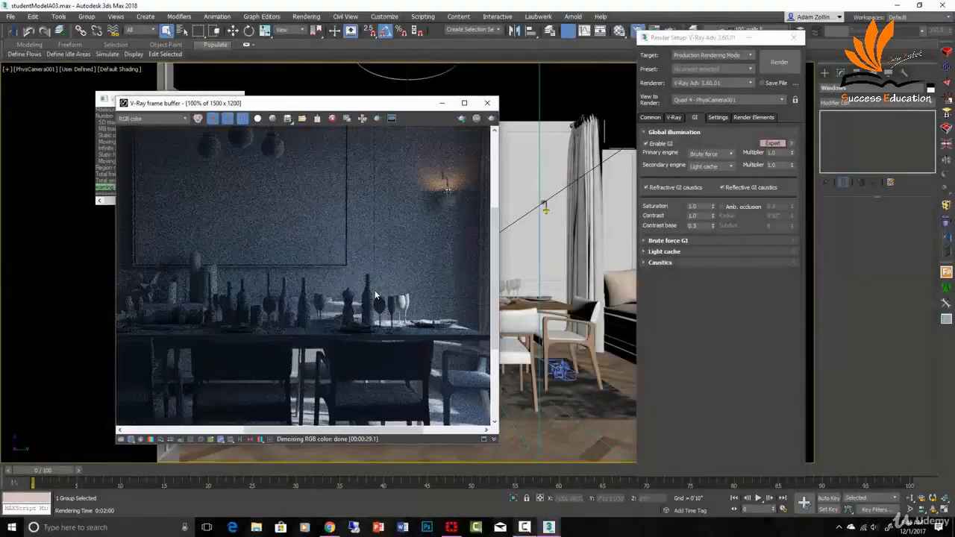
click(464, 103)
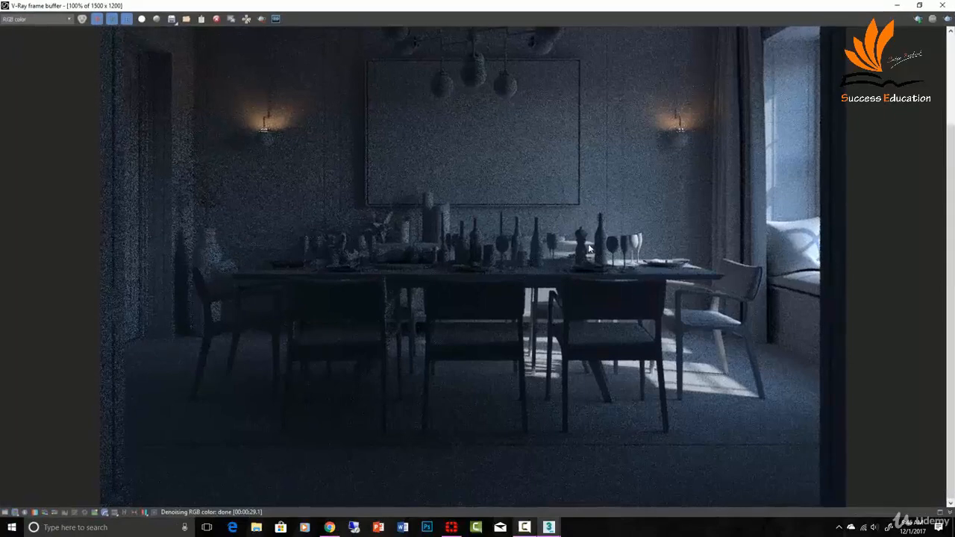
scroll(596, 252, down, 1)
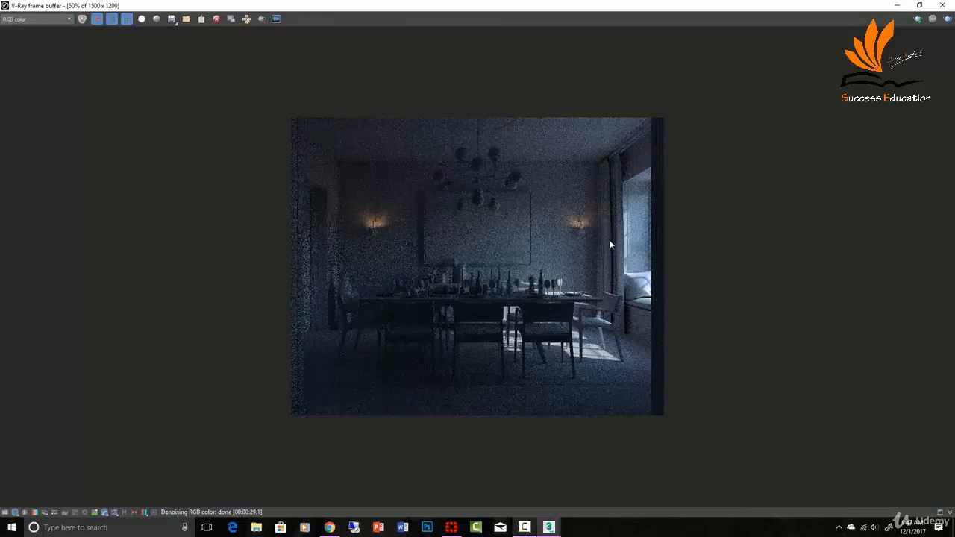
scroll(609, 244, up, 1)
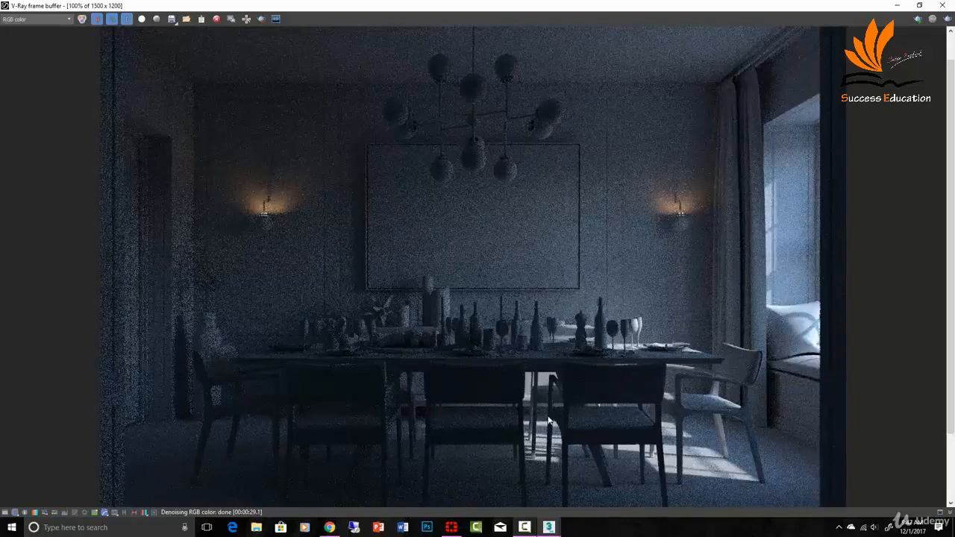
scroll(547, 424, down, 3)
scroll(547, 424, up, 6)
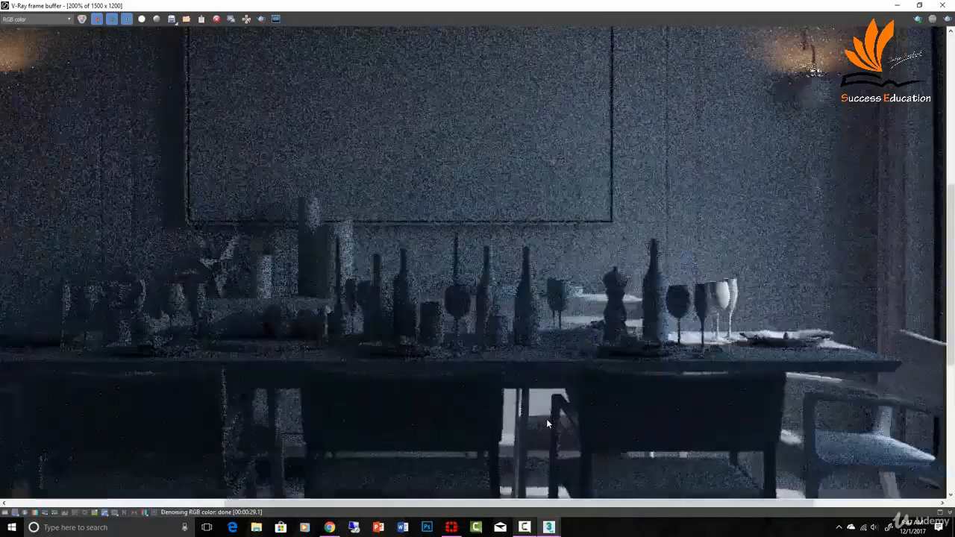
scroll(547, 423, down, 3)
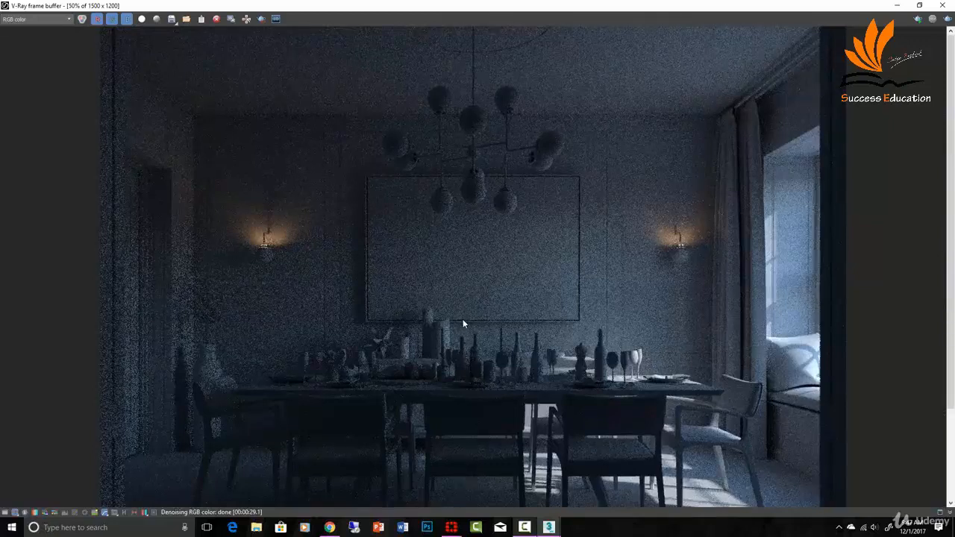
scroll(462, 319, down, 2)
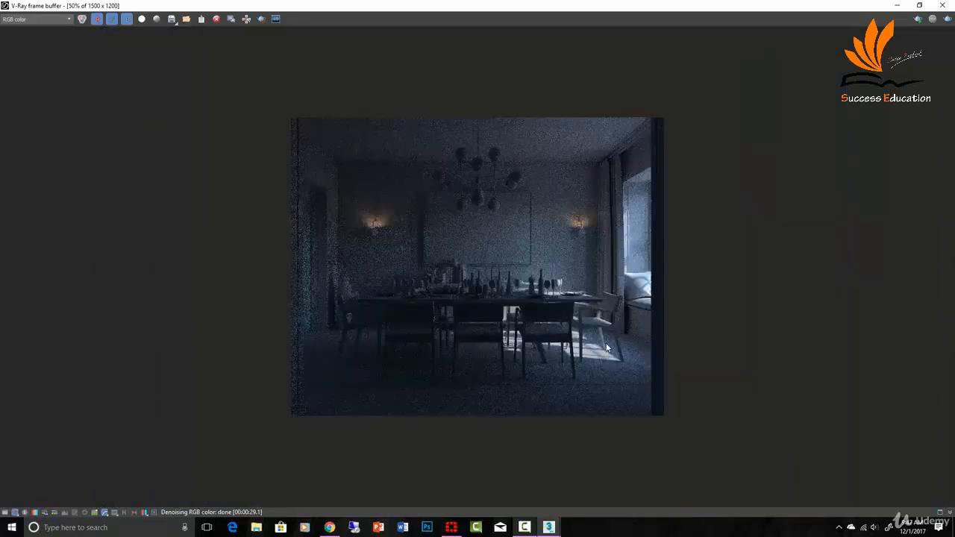
click(943, 5)
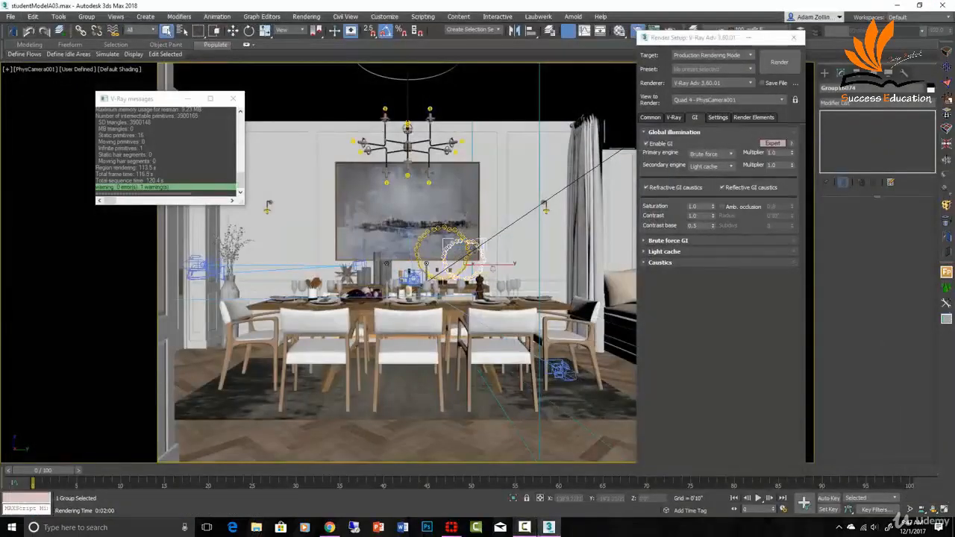
Find the VRaySun outside the building from the top view, select it and delete it from the scene.
key(t)
scroll(507, 276, down, 5)
click(586, 210)
scroll(586, 210, up, 2)
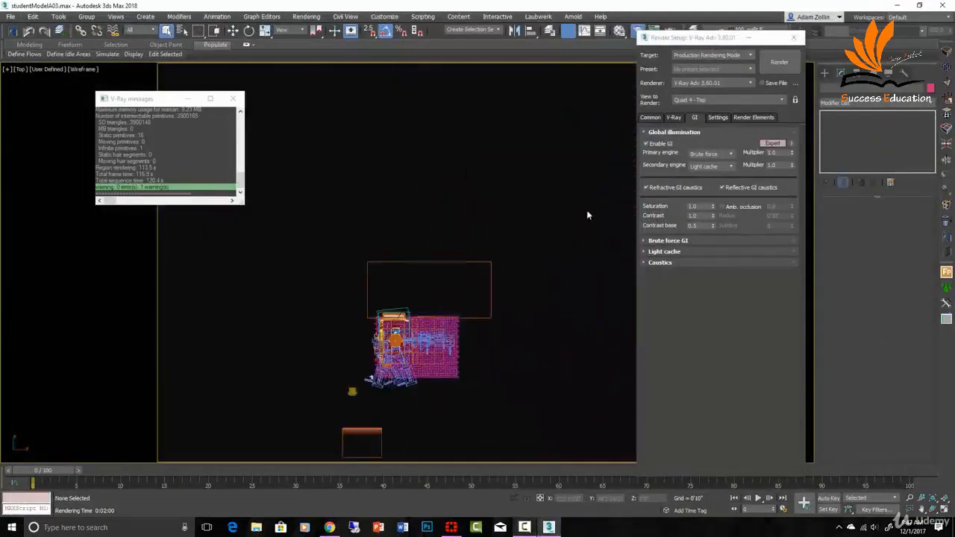
middle_drag(586, 210, 460, 319)
drag(445, 187, 426, 156)
alt+middle_drag(426, 155, 446, 214)
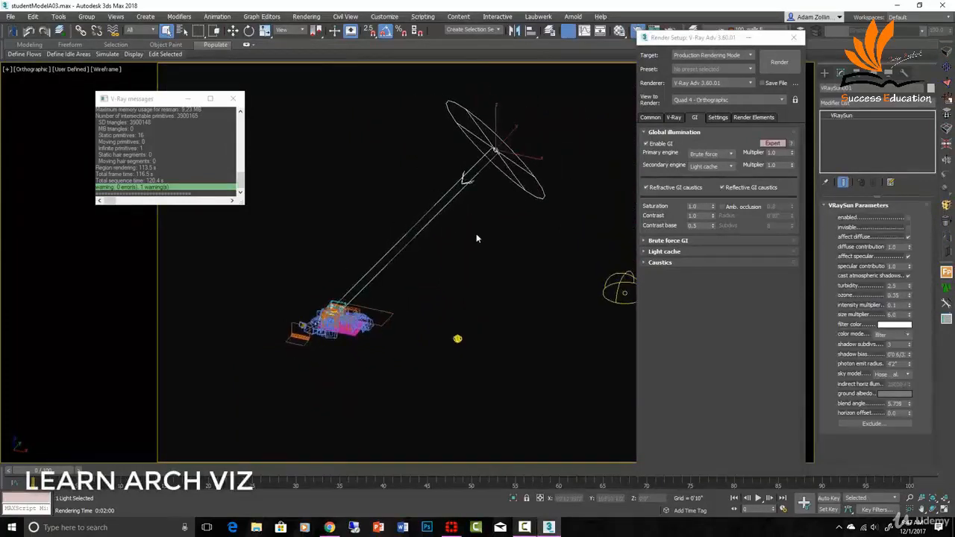
key(Delete)
Select the V-Ray dome light away from the building and frame it in the front view.
key(t)
click(575, 148)
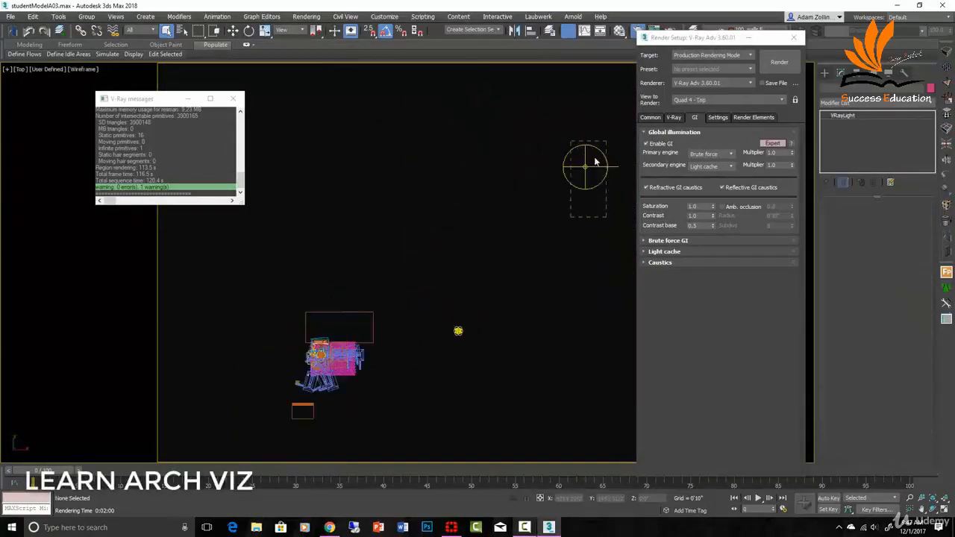
click(595, 161)
key(z)
key(f)
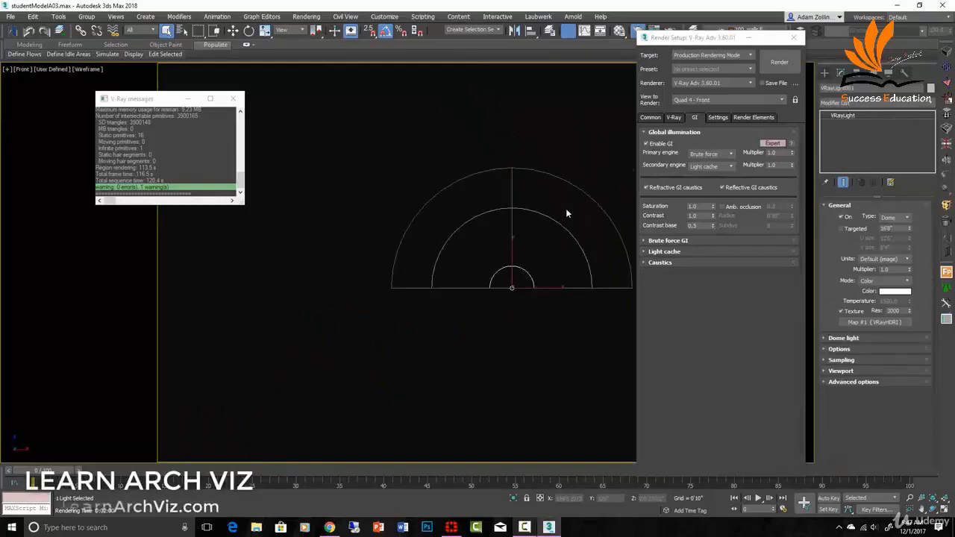
middle_drag(567, 212, 521, 222)
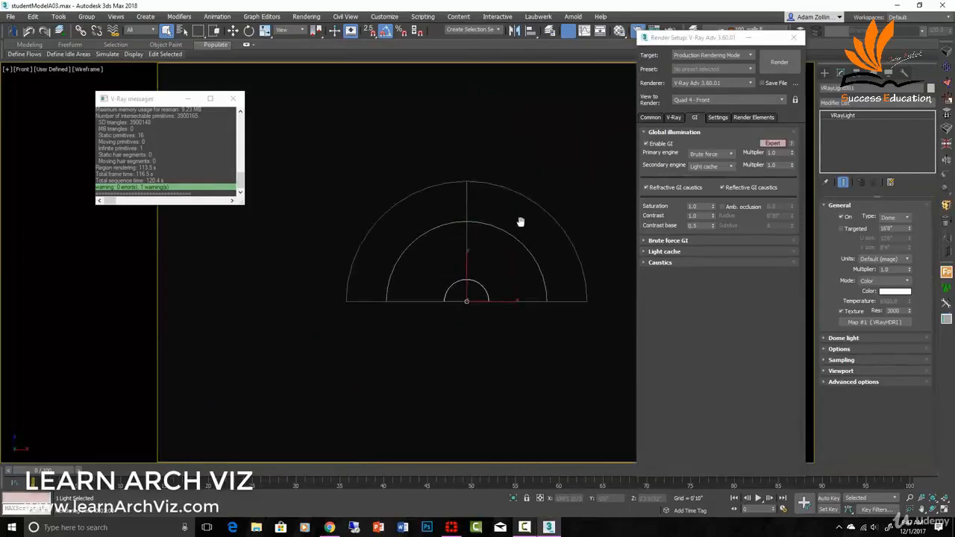